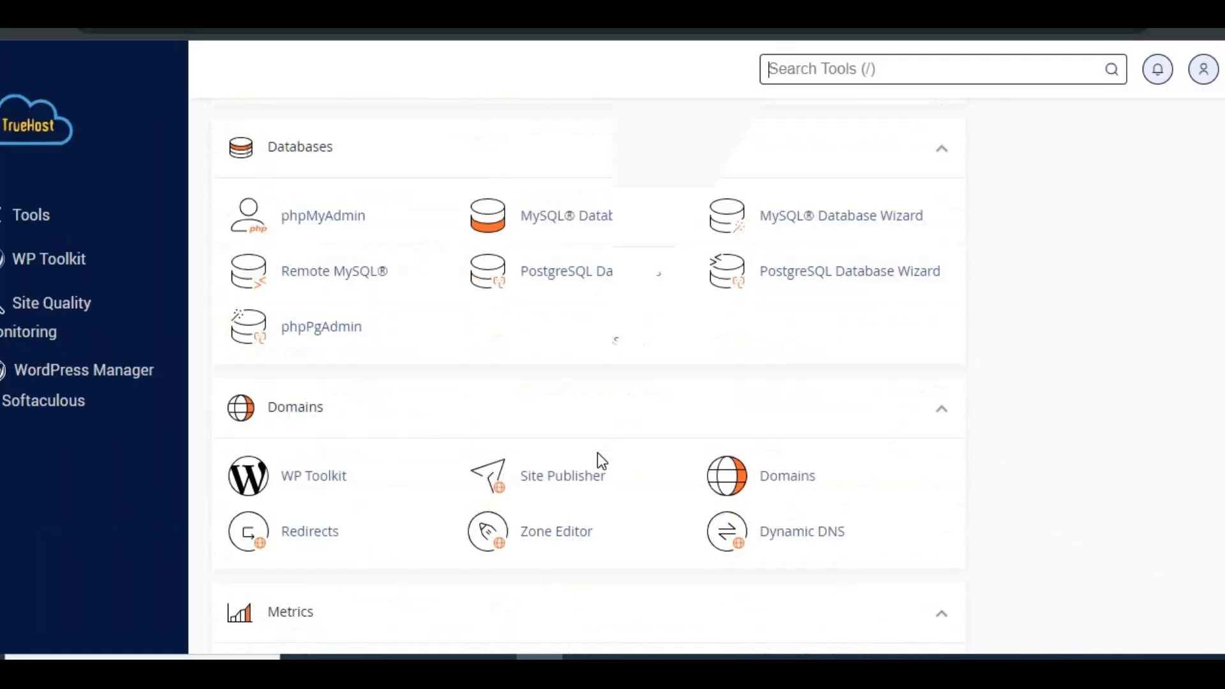
- Open Resource Usage in the Metrics section and view the account's current usage for today
{"action": "scroll", "coordinate": [603, 461], "scroll_direction": "down", "scroll_amount": 1}
{"action": "scroll", "coordinate": [597, 453], "scroll_direction": "down", "scroll_amount": 5}
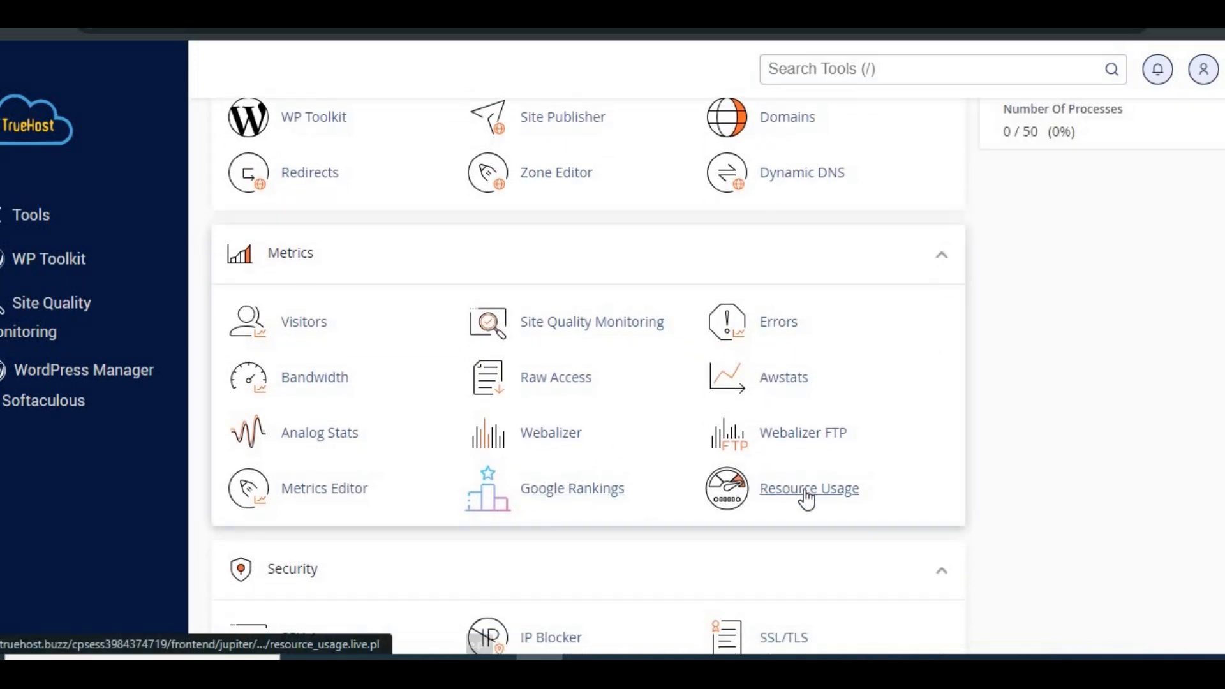
{"action": "left_click", "coordinate": [805, 495]}
{"action": "left_click", "coordinate": [386, 309]}
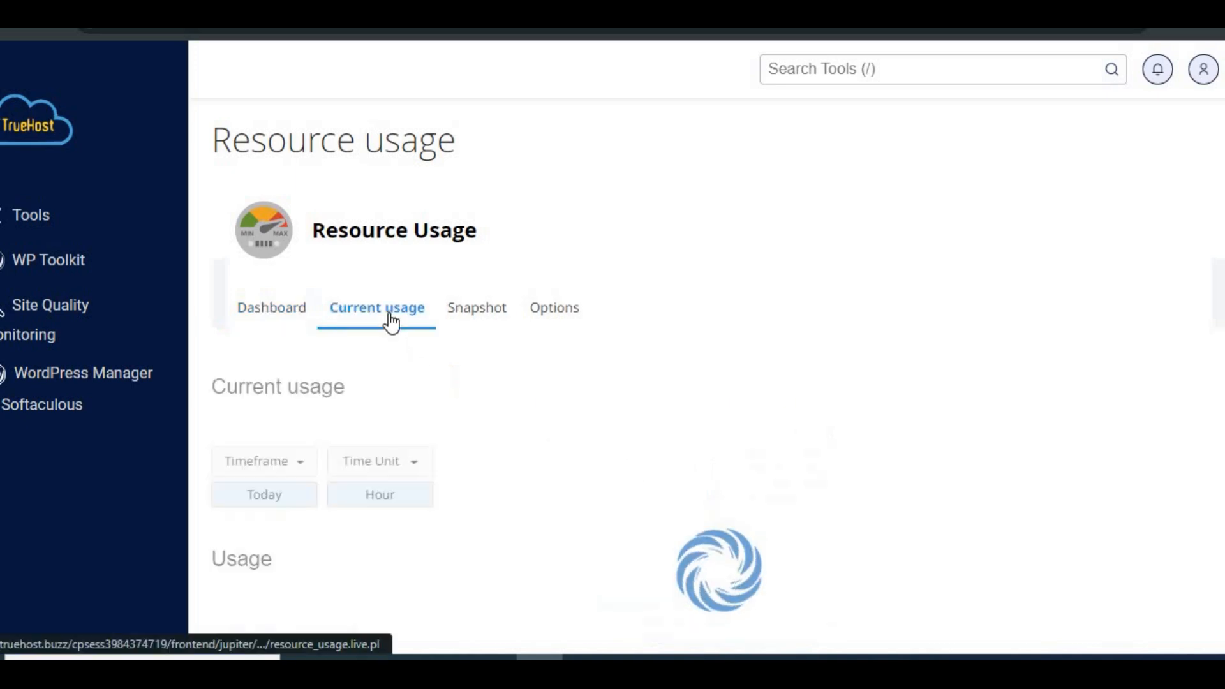
{"action": "scroll", "coordinate": [764, 377], "scroll_direction": "down", "scroll_amount": 6}
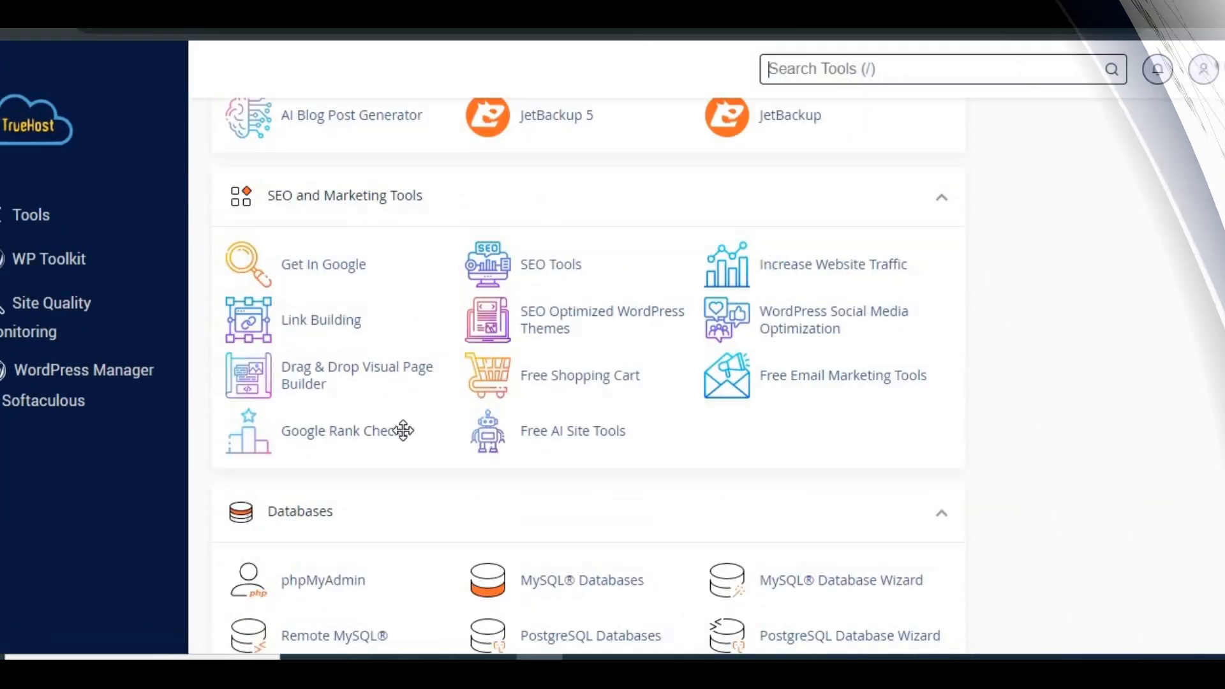
- Open the Disk Usage report from the Files section to check the space taken by the account's directories
{"action": "scroll", "coordinate": [402, 429], "scroll_direction": "up", "scroll_amount": 7}
{"action": "left_click", "coordinate": [322, 466]}
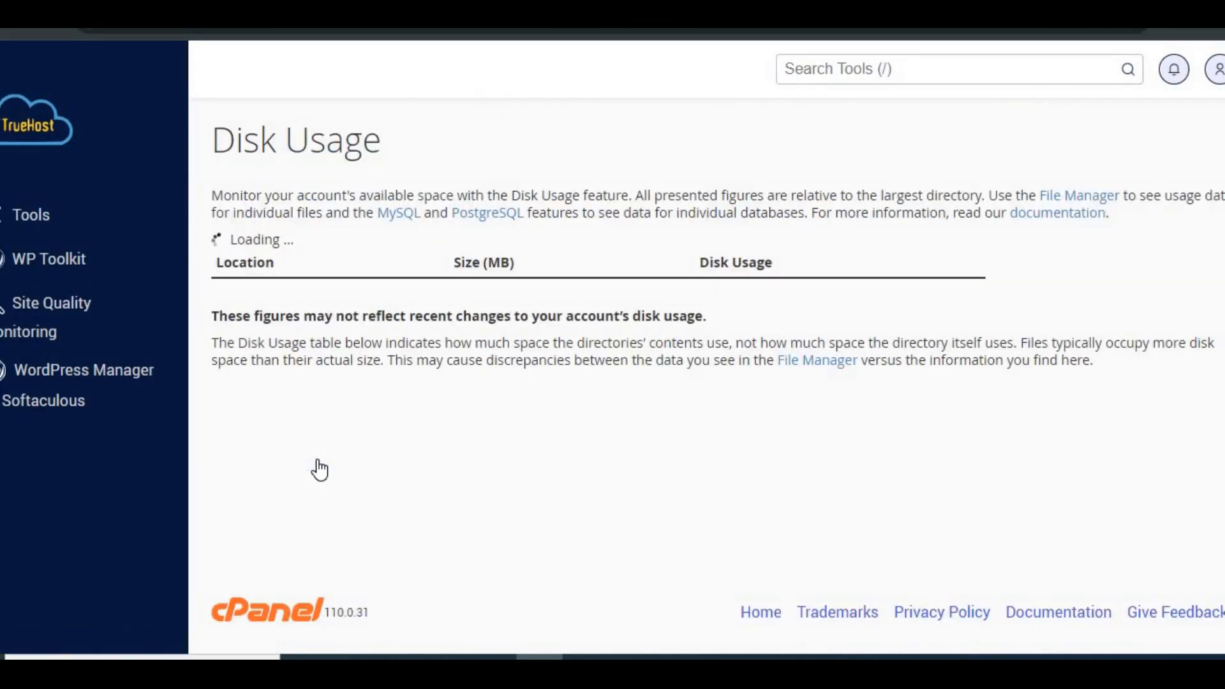
{"action": "scroll", "coordinate": [535, 463], "scroll_direction": "down", "scroll_amount": 10}
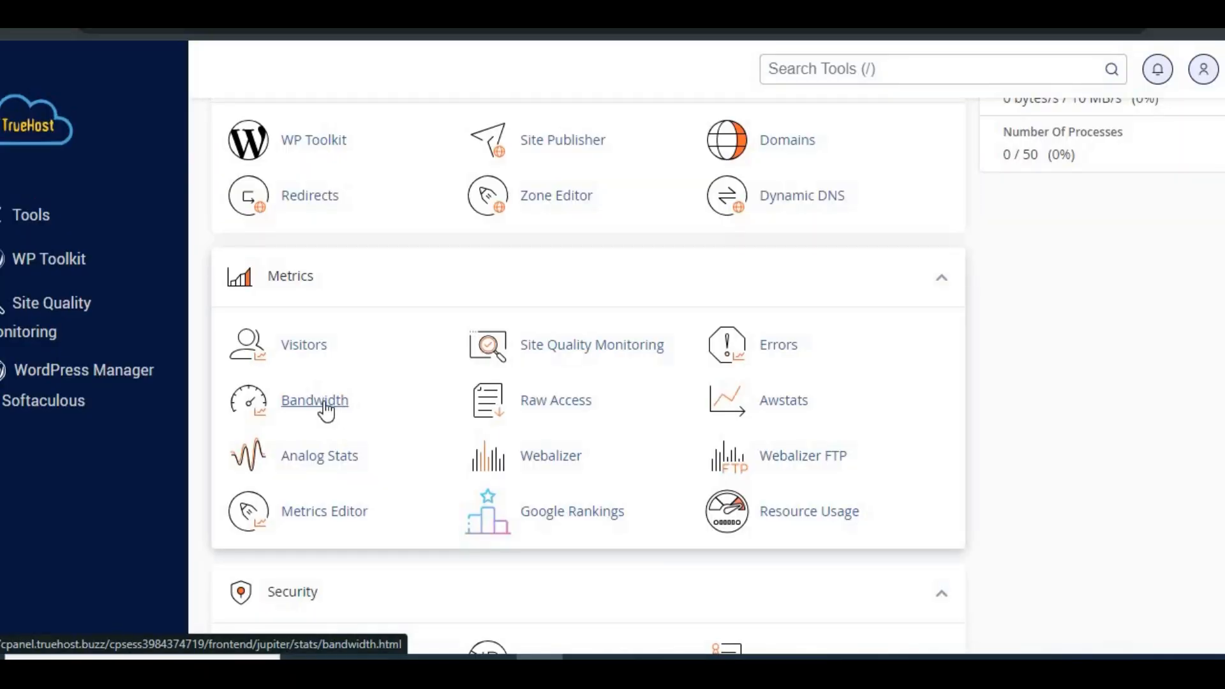
- Open the Bandwidth report in Metrics and examine the traffic charts and the monthly totals per service
{"action": "left_click", "coordinate": [325, 408]}
{"action": "scroll", "coordinate": [539, 368], "scroll_direction": "down", "scroll_amount": 14}
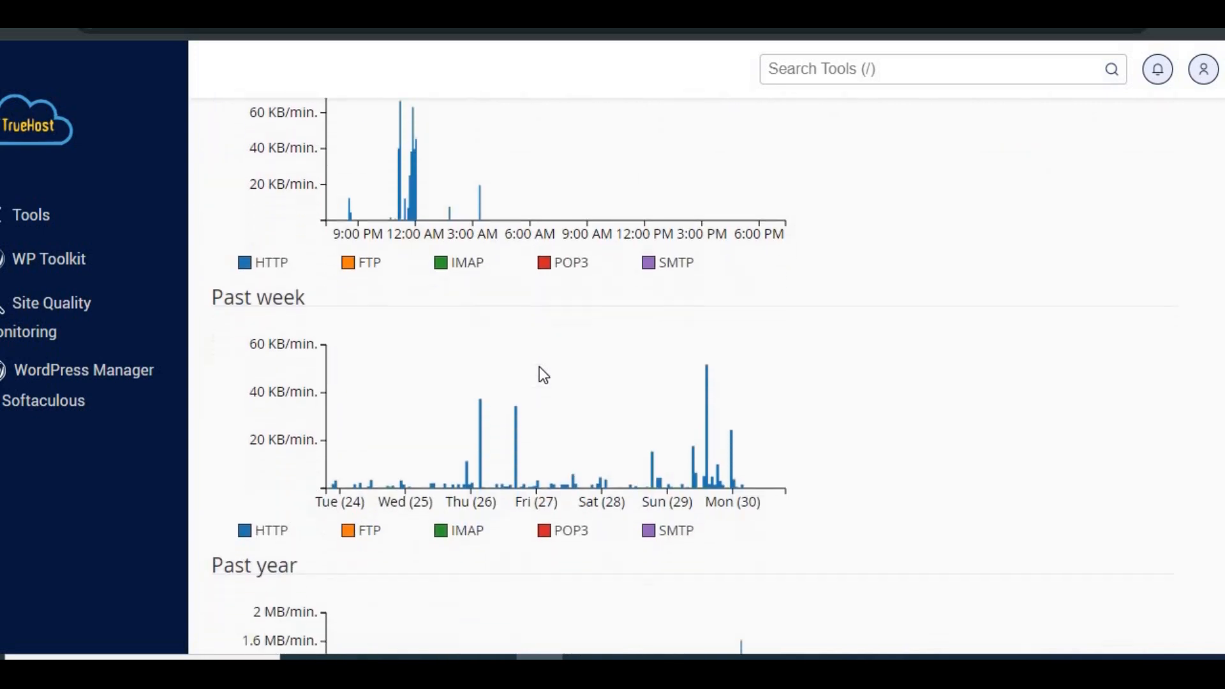
{"action": "scroll", "coordinate": [539, 374], "scroll_direction": "down", "scroll_amount": 6}
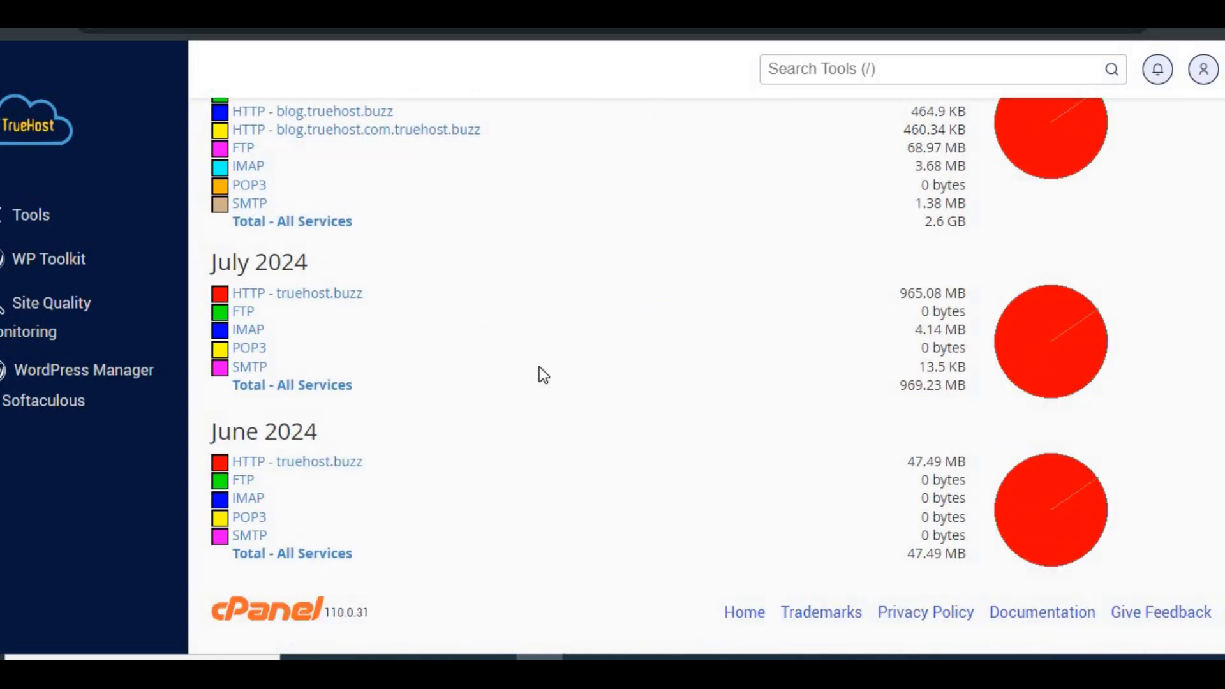
{"action": "scroll", "coordinate": [710, 377], "scroll_direction": "down", "scroll_amount": 1}
{"action": "scroll", "coordinate": [477, 309], "scroll_direction": "up", "scroll_amount": 20}
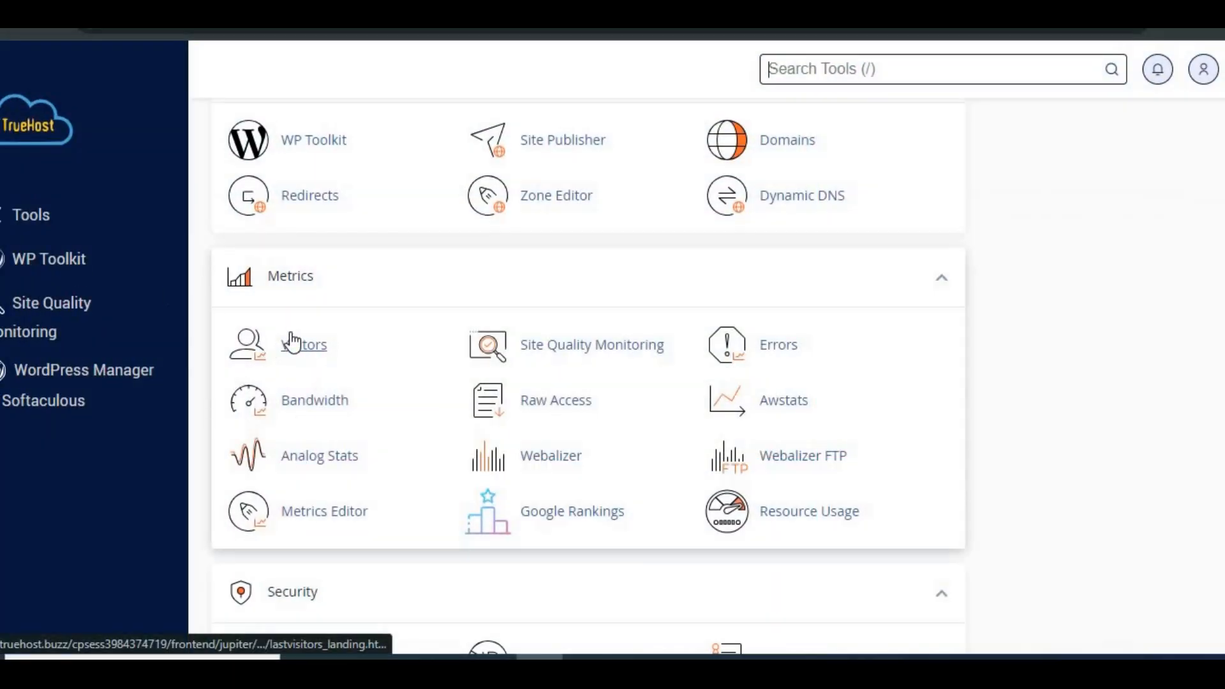
{"action": "scroll", "coordinate": [429, 394], "scroll_direction": "down", "scroll_amount": 1}
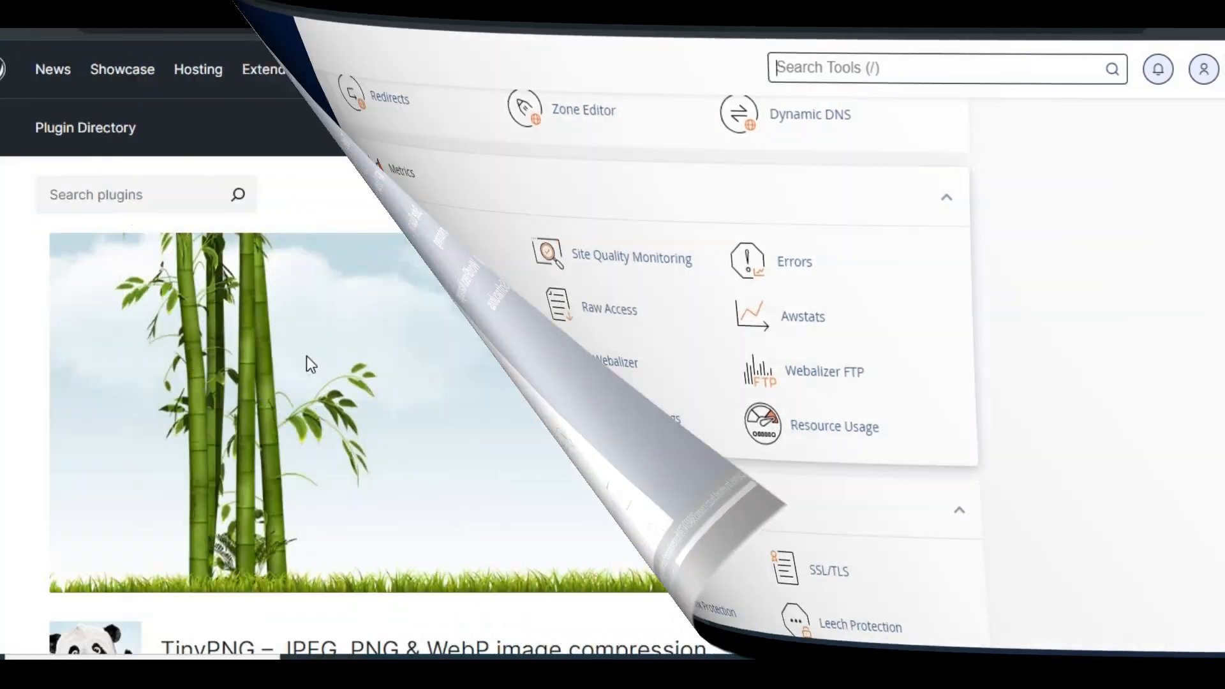
- Switch to the WordPress plugin directory, read the TinyPNG plugin's installation instructions and look through the Smush plugin page
{"action": "scroll", "coordinate": [306, 357], "scroll_direction": "down", "scroll_amount": 5}
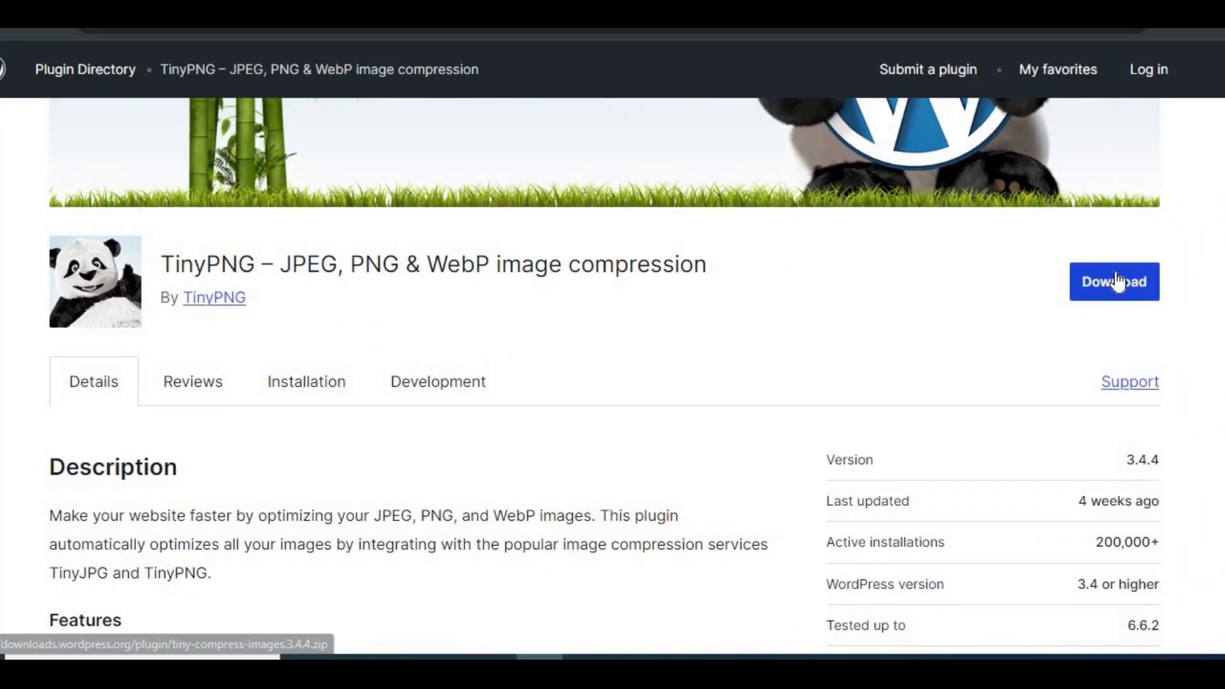
{"action": "scroll", "coordinate": [673, 414], "scroll_direction": "down", "scroll_amount": 10}
{"action": "scroll", "coordinate": [366, 372], "scroll_direction": "up", "scroll_amount": 10}
{"action": "left_click", "coordinate": [343, 364]}
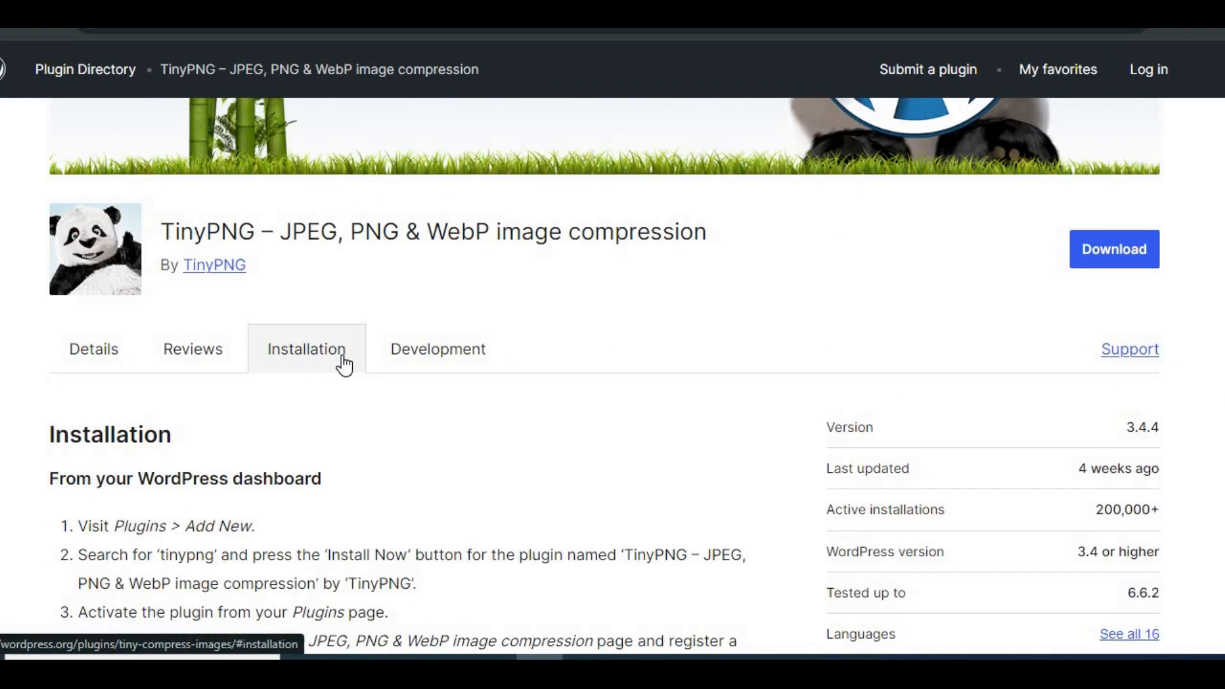
{"action": "scroll", "coordinate": [338, 426], "scroll_direction": "down", "scroll_amount": 3}
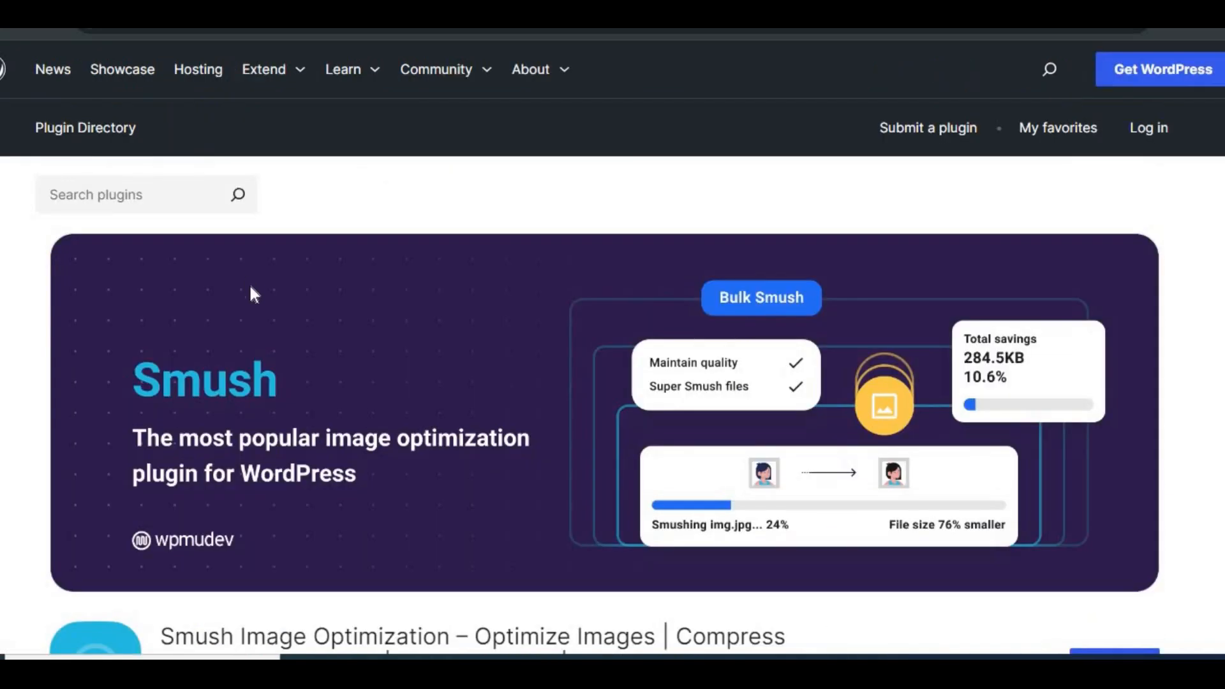
{"action": "scroll", "coordinate": [253, 293], "scroll_direction": "down", "scroll_amount": 10}
{"action": "scroll", "coordinate": [253, 295], "scroll_direction": "up", "scroll_amount": 5}
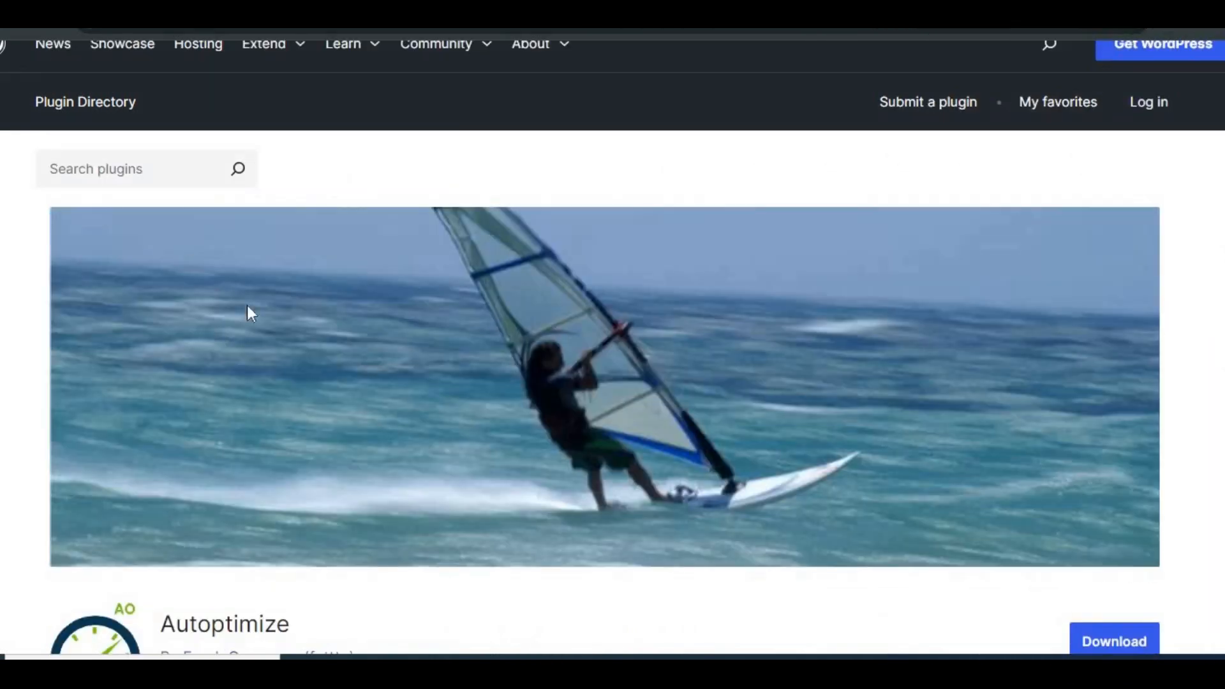
- Examine the Autoptimize plugin page and read its installation instructions
{"action": "scroll", "coordinate": [261, 348], "scroll_direction": "down", "scroll_amount": 3}
{"action": "scroll", "coordinate": [261, 348], "scroll_direction": "down", "scroll_amount": 3}
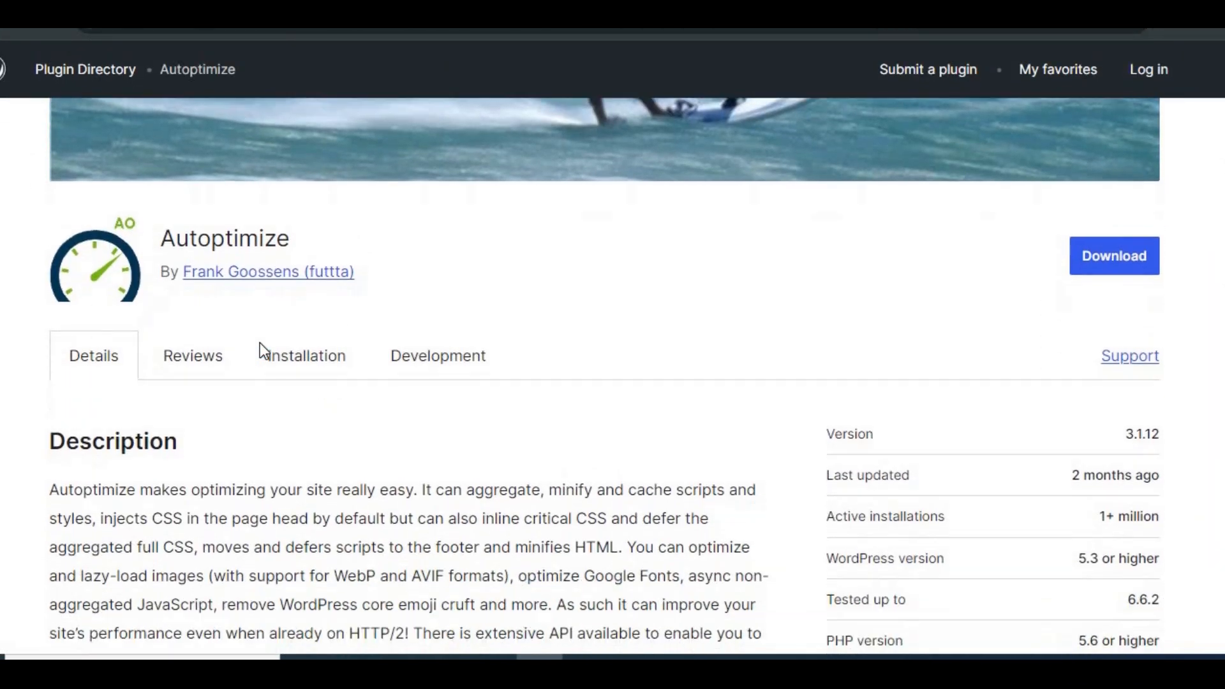
{"action": "left_click", "coordinate": [299, 369]}
{"action": "scroll", "coordinate": [386, 429], "scroll_direction": "down", "scroll_amount": 4}
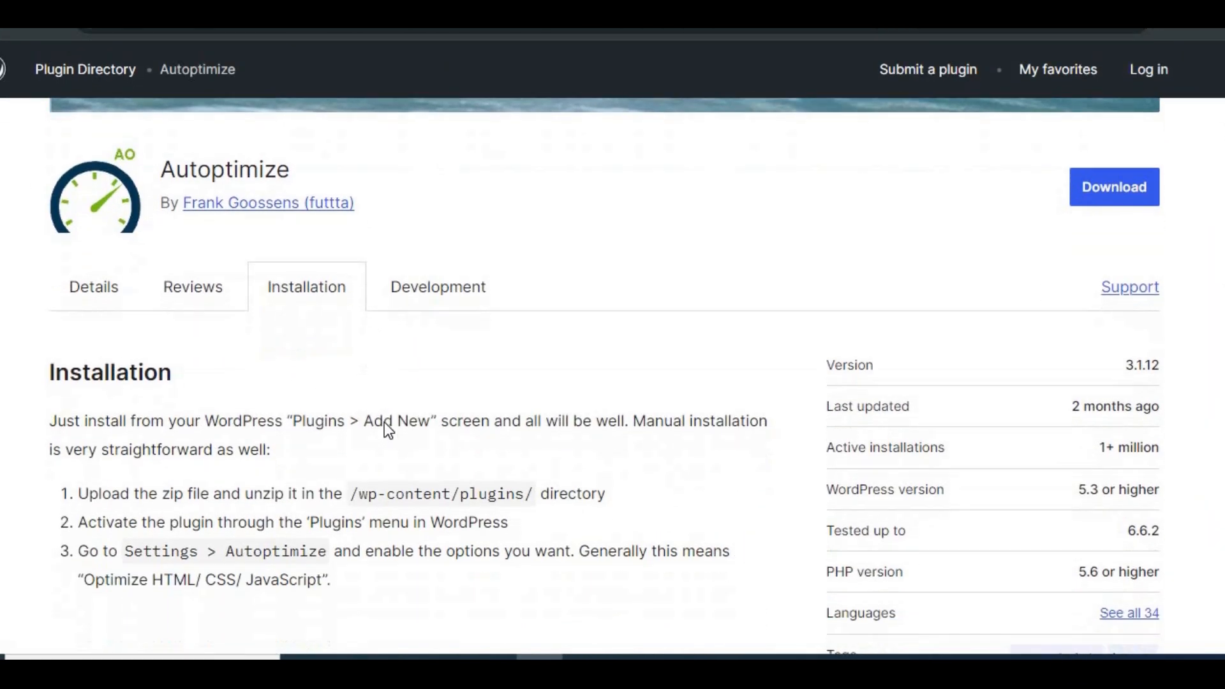
{"action": "scroll", "coordinate": [386, 428], "scroll_direction": "up", "scroll_amount": 4}
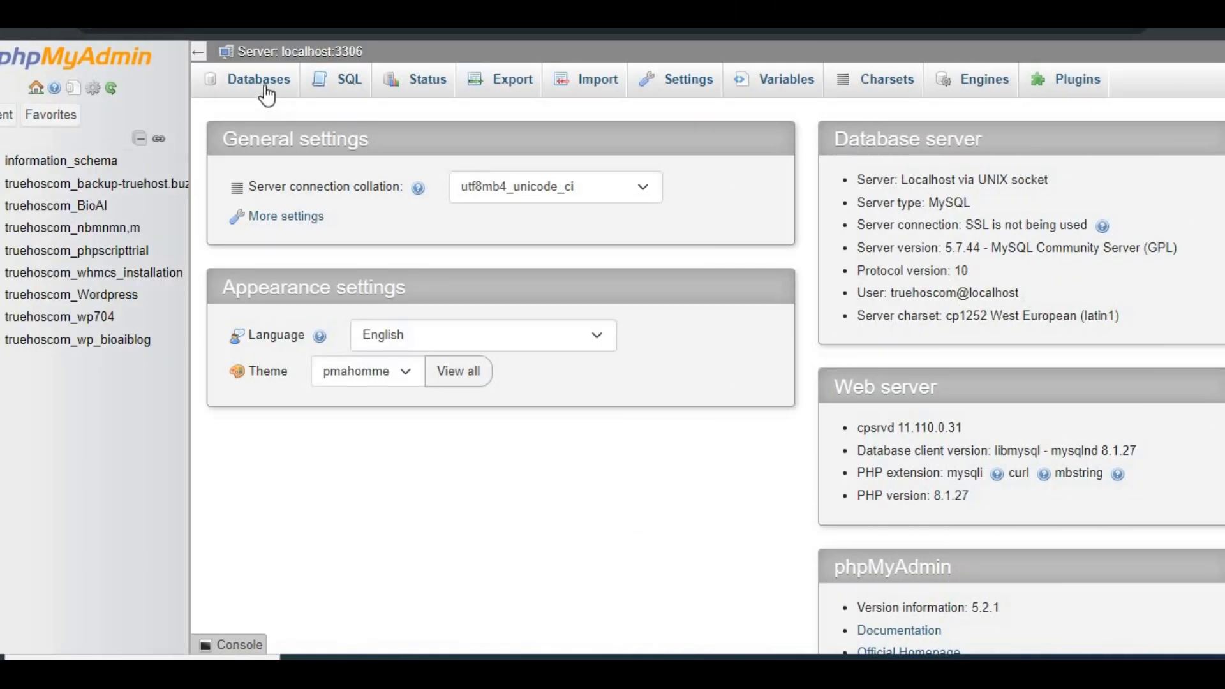
- Open the databases overview in phpMyAdmin, and read the WP-Optimize plugin's installation instructions in the plugin directory
{"action": "left_click", "coordinate": [269, 92]}
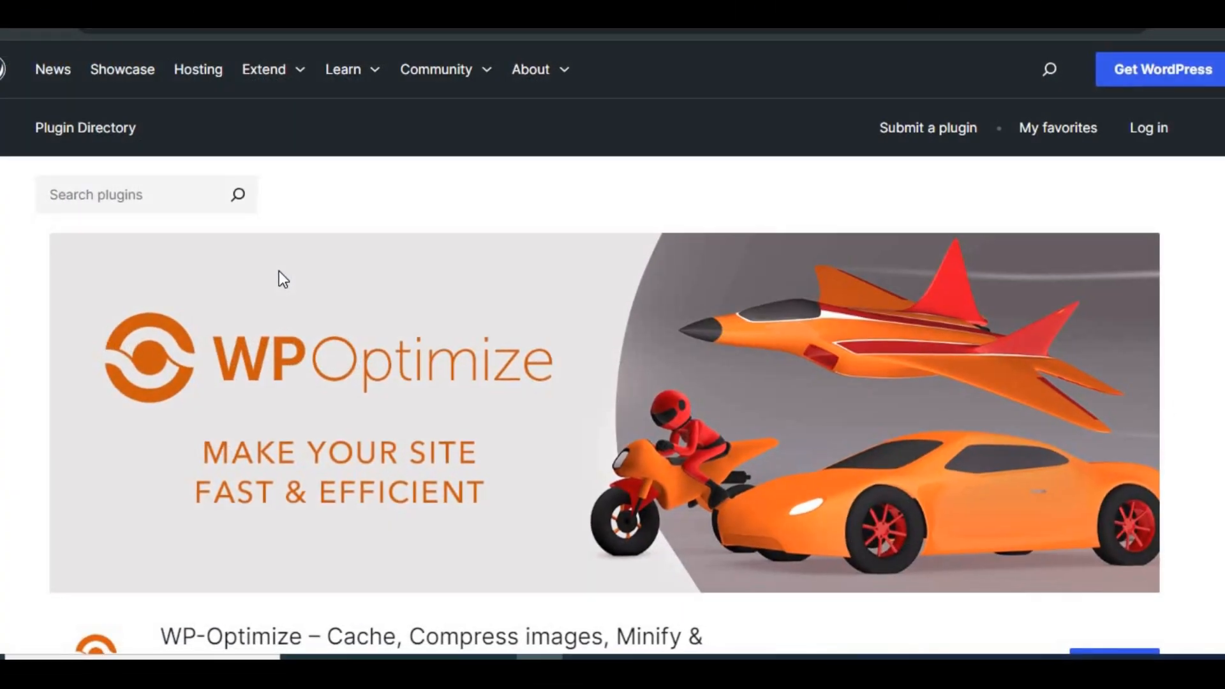
{"action": "scroll", "coordinate": [280, 276], "scroll_direction": "down", "scroll_amount": 5}
{"action": "scroll", "coordinate": [278, 270], "scroll_direction": "down", "scroll_amount": 3}
{"action": "left_click", "coordinate": [305, 271]}
{"action": "scroll", "coordinate": [382, 368], "scroll_direction": "down", "scroll_amount": 2}
{"action": "scroll", "coordinate": [385, 373], "scroll_direction": "down", "scroll_amount": 6}
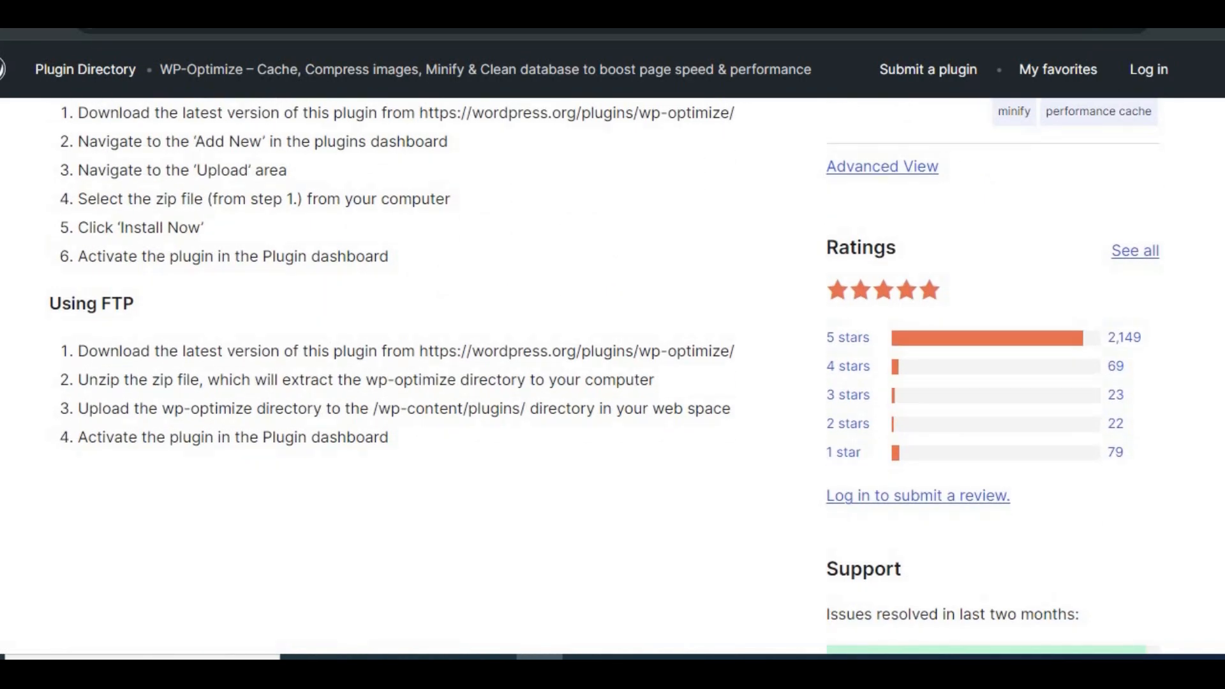
{"action": "scroll", "coordinate": [23, 163], "scroll_direction": "up", "scroll_amount": 12}
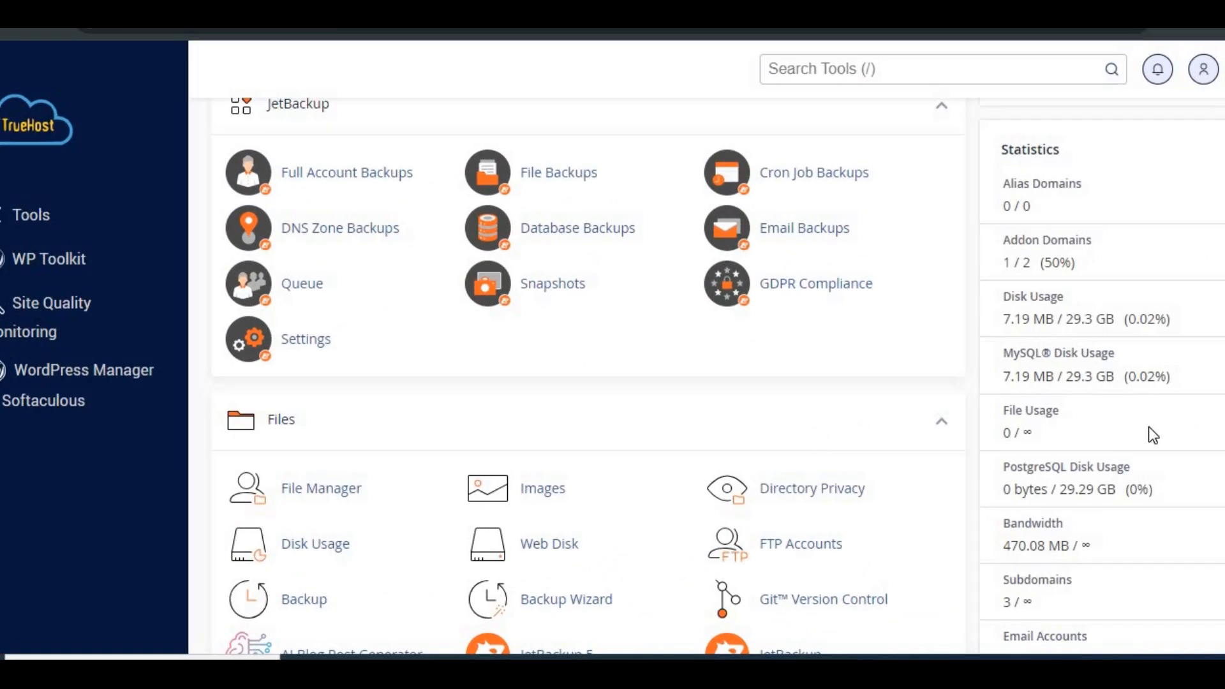
- Switch to the cPanel home page and review the account's usage statistics, including disk, bandwidth, CPU and memory
{"action": "scroll", "coordinate": [1148, 426], "scroll_direction": "down", "scroll_amount": 9}
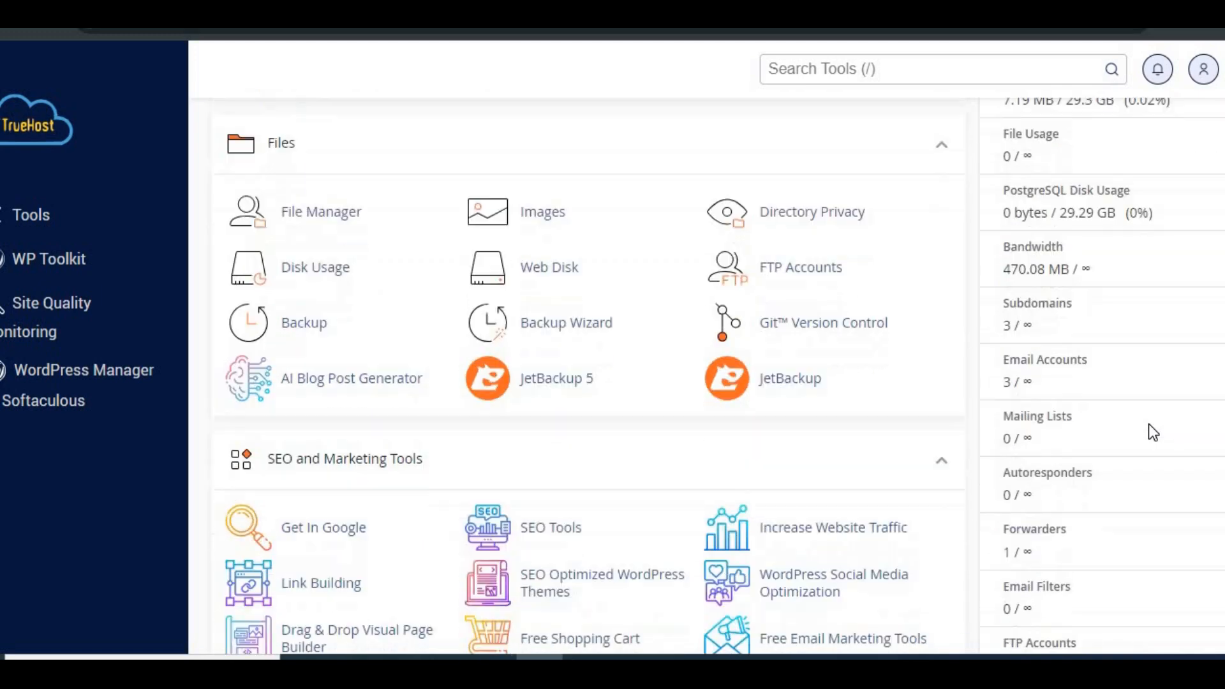
{"action": "scroll", "coordinate": [1148, 424], "scroll_direction": "down", "scroll_amount": 8}
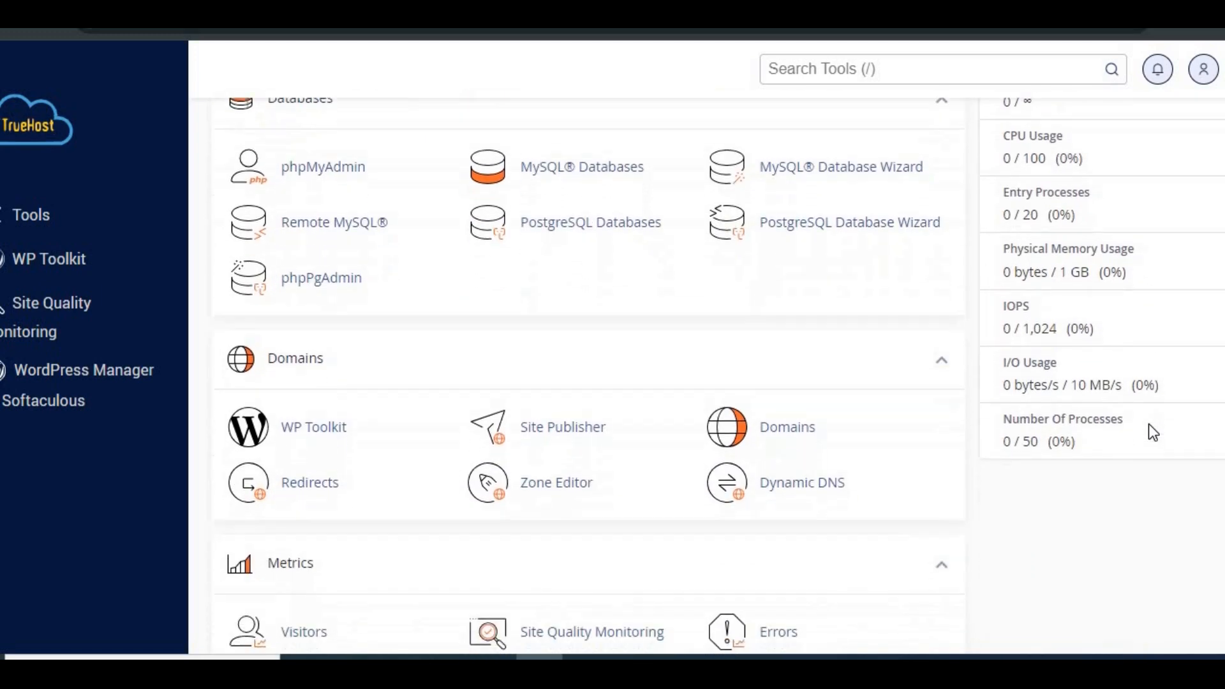
{"action": "scroll", "coordinate": [1148, 425], "scroll_direction": "down", "scroll_amount": 3}
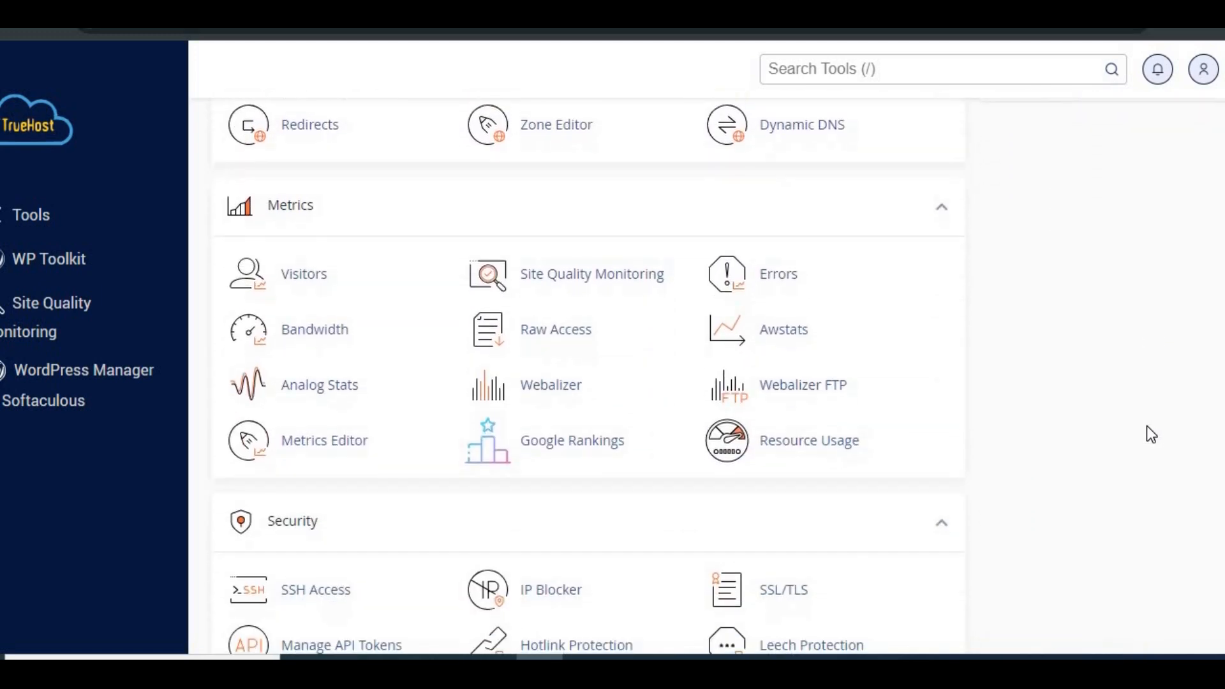
- Open the MultiPHP INI Editor from the Software section and load the basic PHP settings for blog.truehost.buzz
{"action": "scroll", "coordinate": [1121, 413], "scroll_direction": "down", "scroll_amount": 7}
{"action": "scroll", "coordinate": [1123, 419], "scroll_direction": "down", "scroll_amount": 3}
{"action": "scroll", "coordinate": [1123, 417], "scroll_direction": "down", "scroll_amount": 8}
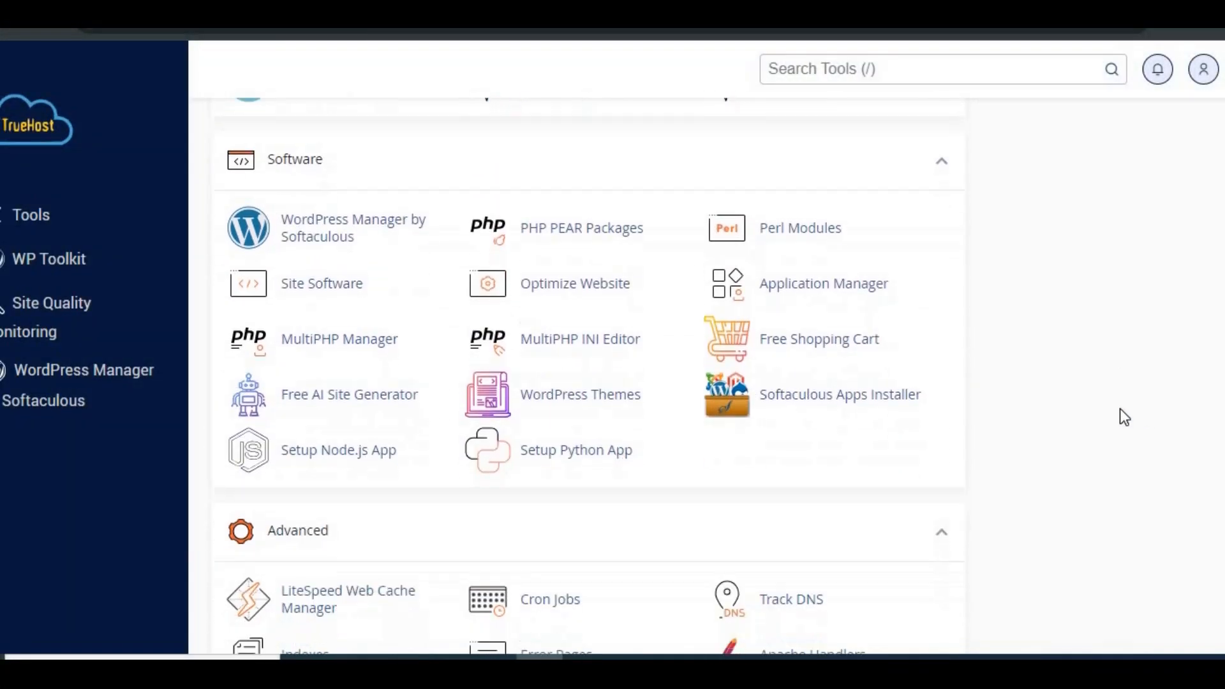
{"action": "left_click", "coordinate": [563, 349]}
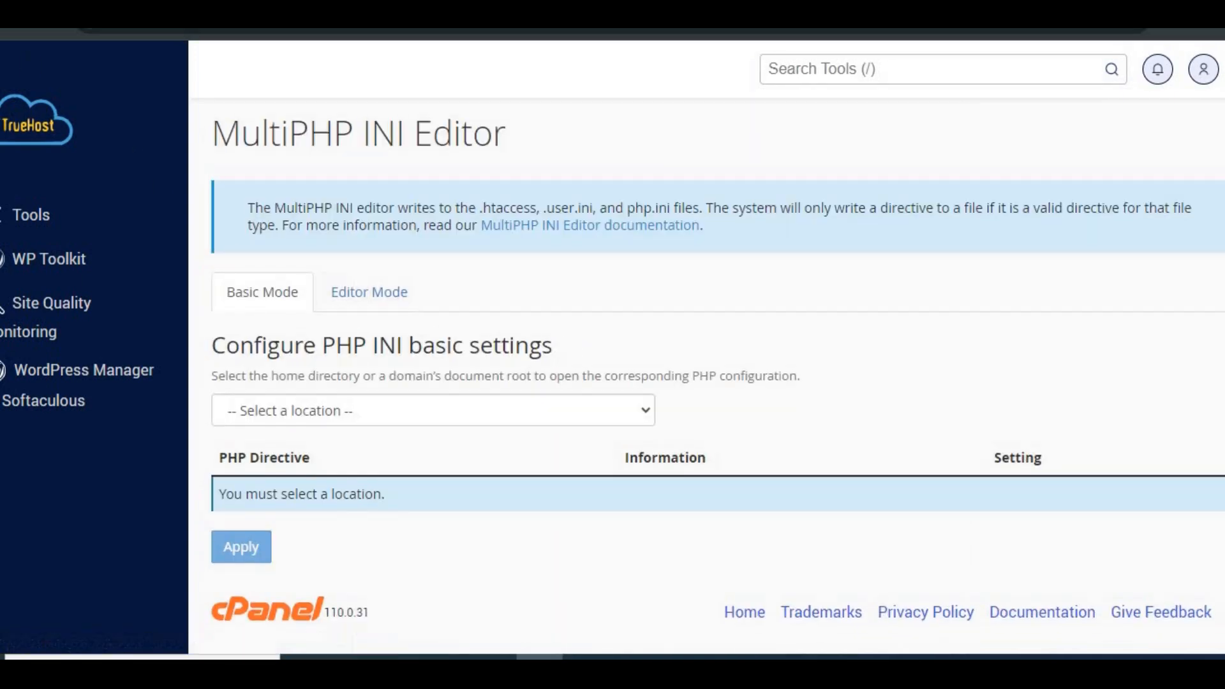
{"action": "left_click", "coordinate": [648, 414]}
{"action": "left_click", "coordinate": [337, 544]}
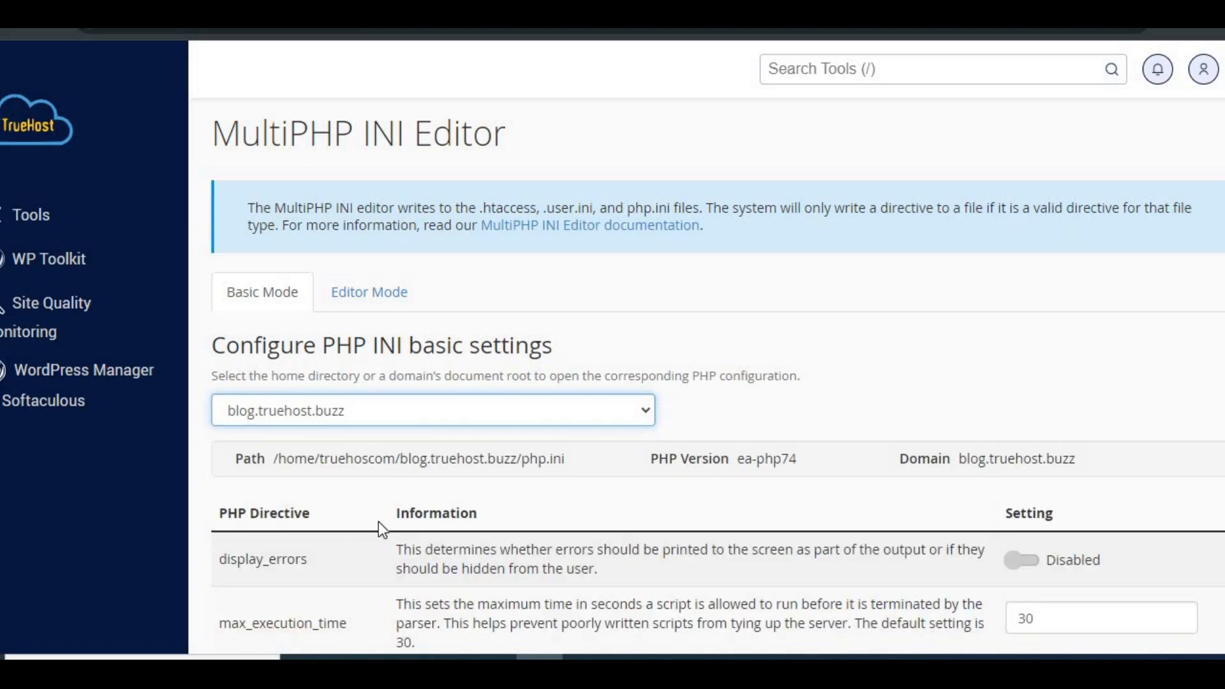
- Set the max_execution_time directive to 20
{"action": "scroll", "coordinate": [378, 521], "scroll_direction": "down", "scroll_amount": 5}
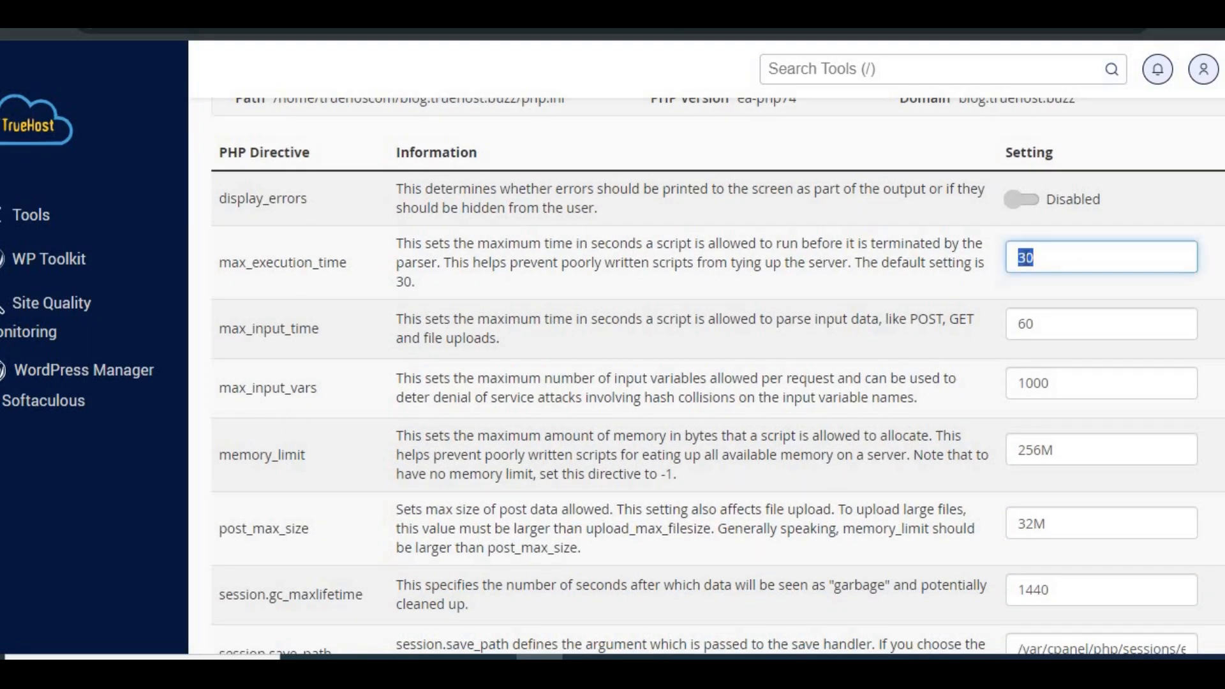
{"action": "type", "text": "50"}
{"action": "key", "text": "BackSpace"}
{"action": "key", "text": "BackSpace"}
{"action": "type", "text": "20"}
- Set the memory_limit directive to 500M
{"action": "scroll", "coordinate": [671, 385], "scroll_direction": "down", "scroll_amount": 2}
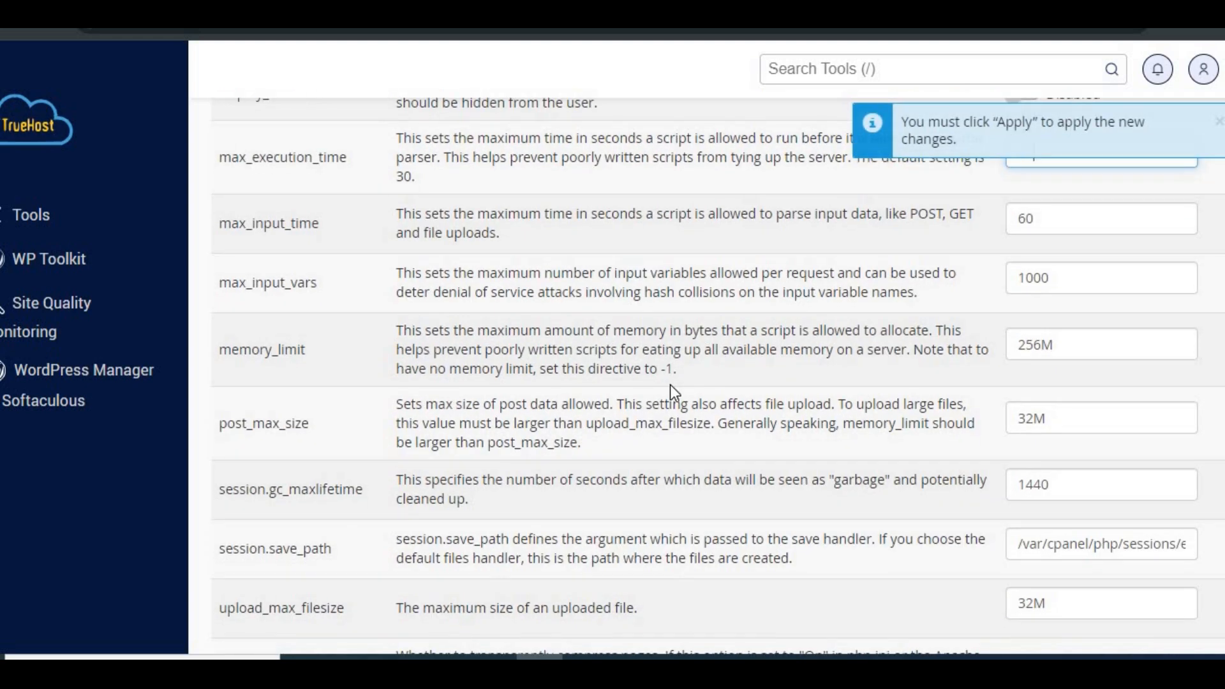
{"action": "left_click", "coordinate": [1040, 298]}
{"action": "key", "text": "BackSpace"}
{"action": "key", "text": "BackSpace"}
{"action": "key", "text": "BackSpace"}
{"action": "type", "text": "500"}
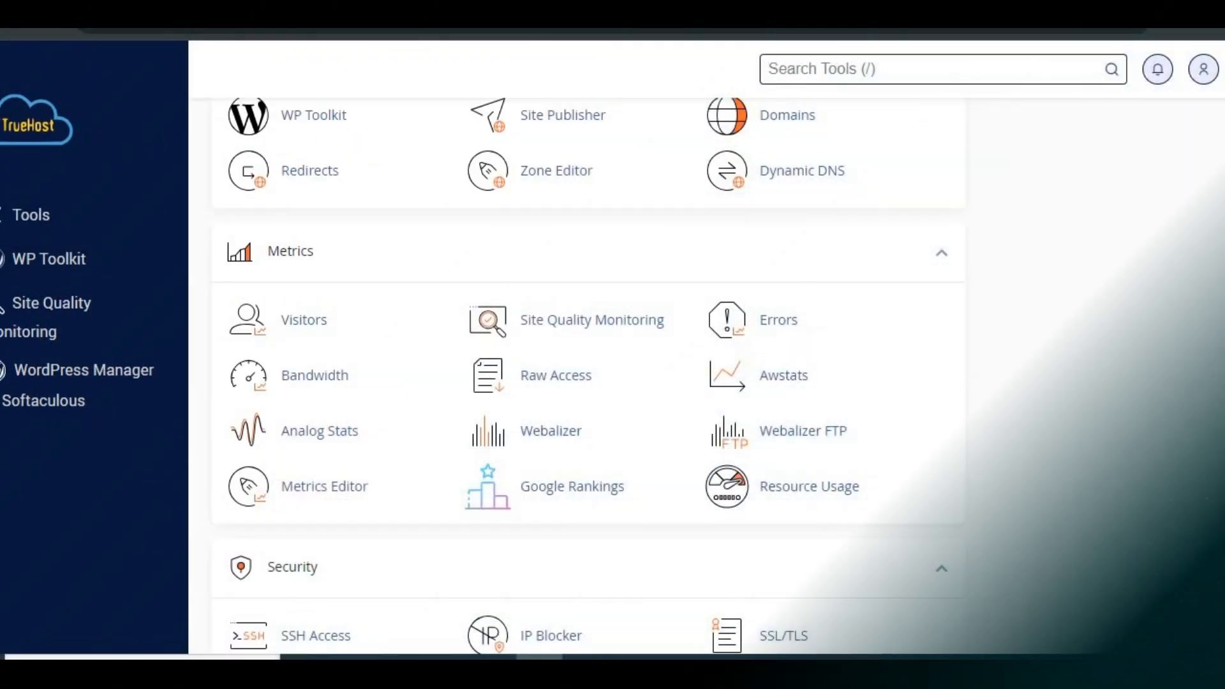
- In Optimize Website, enable compression for the specified MIME types text/html, text/plain and text/xml, and update the settings
{"action": "scroll", "coordinate": [564, 383], "scroll_direction": "down", "scroll_amount": 2}
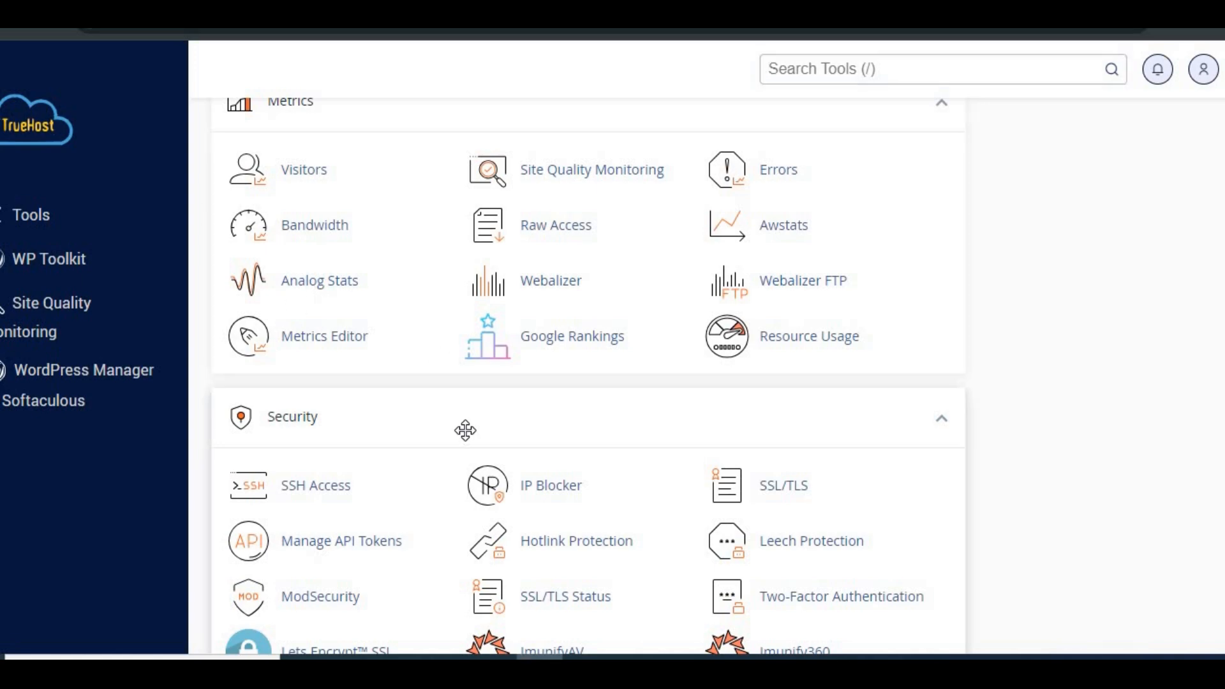
{"action": "scroll", "coordinate": [466, 431], "scroll_direction": "down", "scroll_amount": 6}
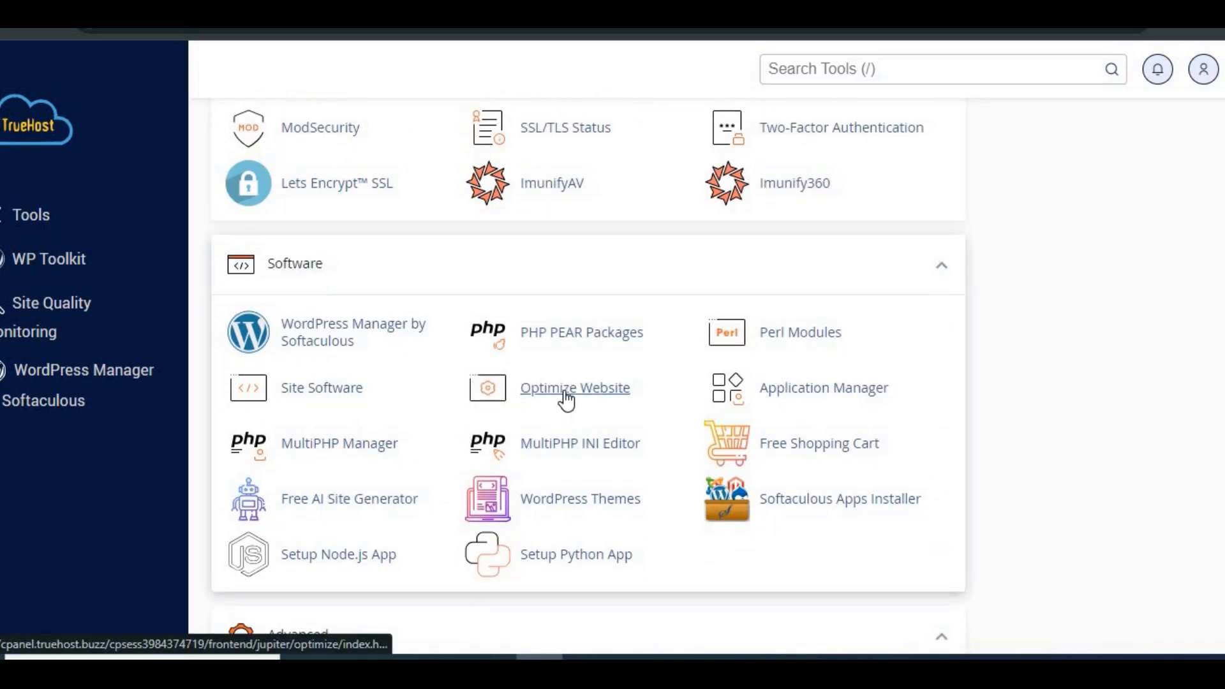
{"action": "left_click", "coordinate": [566, 390]}
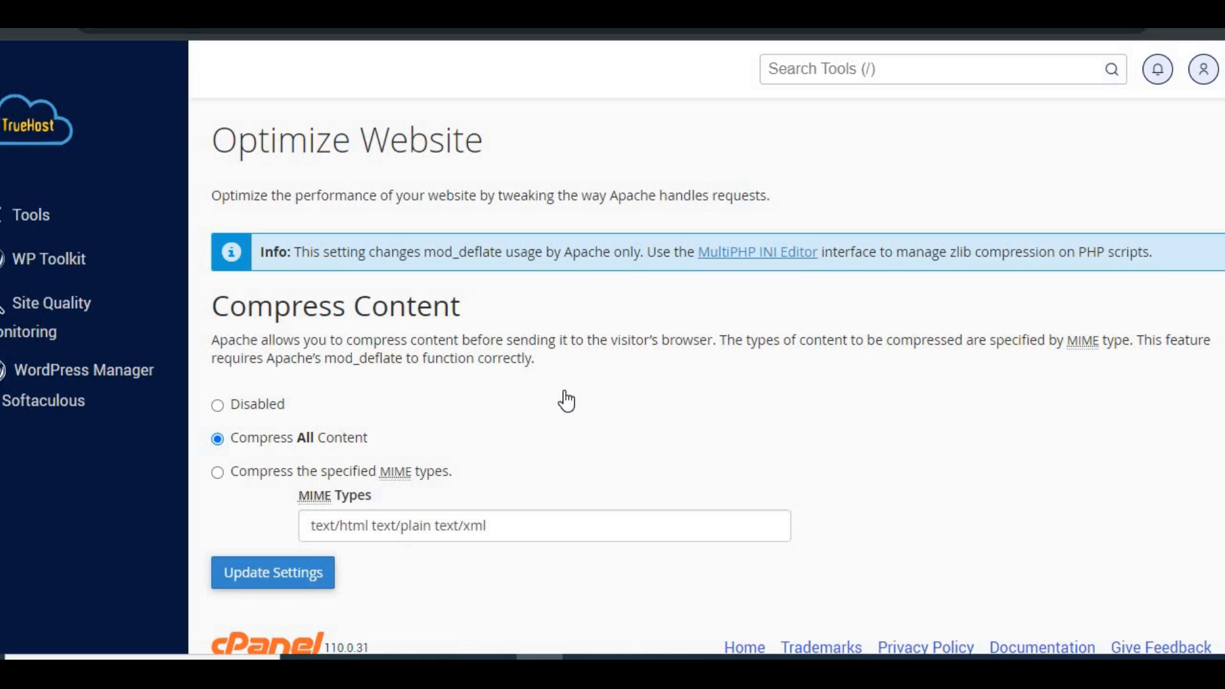
{"action": "scroll", "coordinate": [482, 462], "scroll_direction": "down", "scroll_amount": 1}
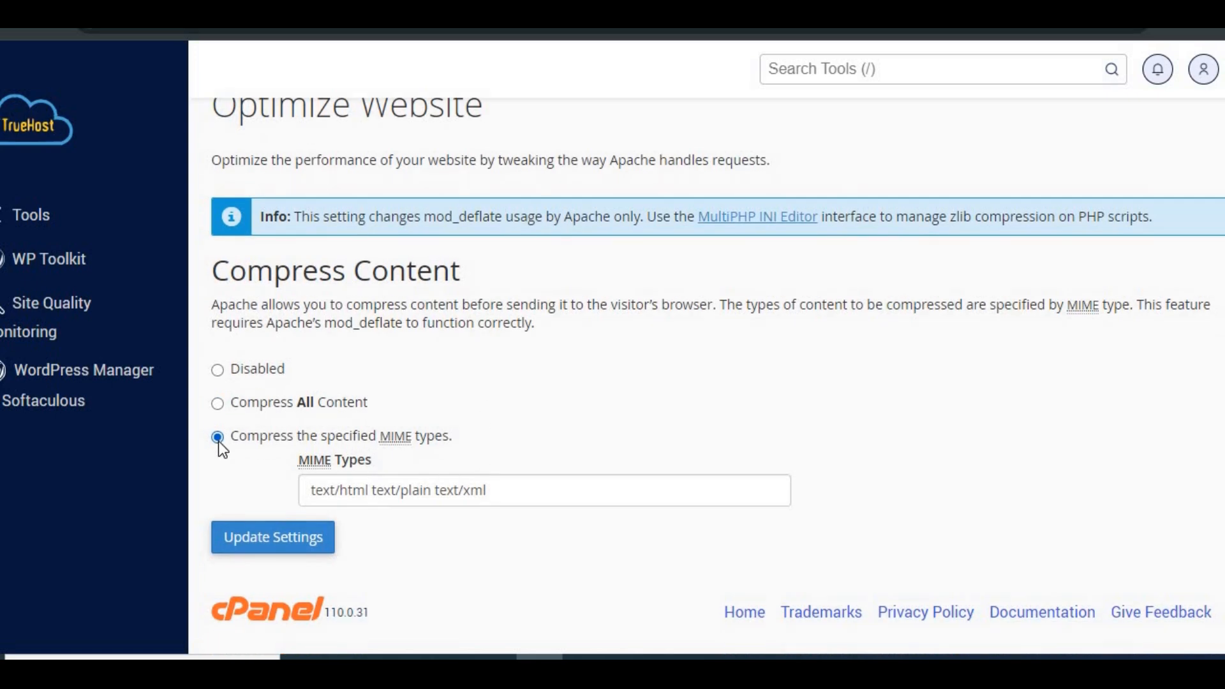
{"action": "left_click", "coordinate": [306, 537]}
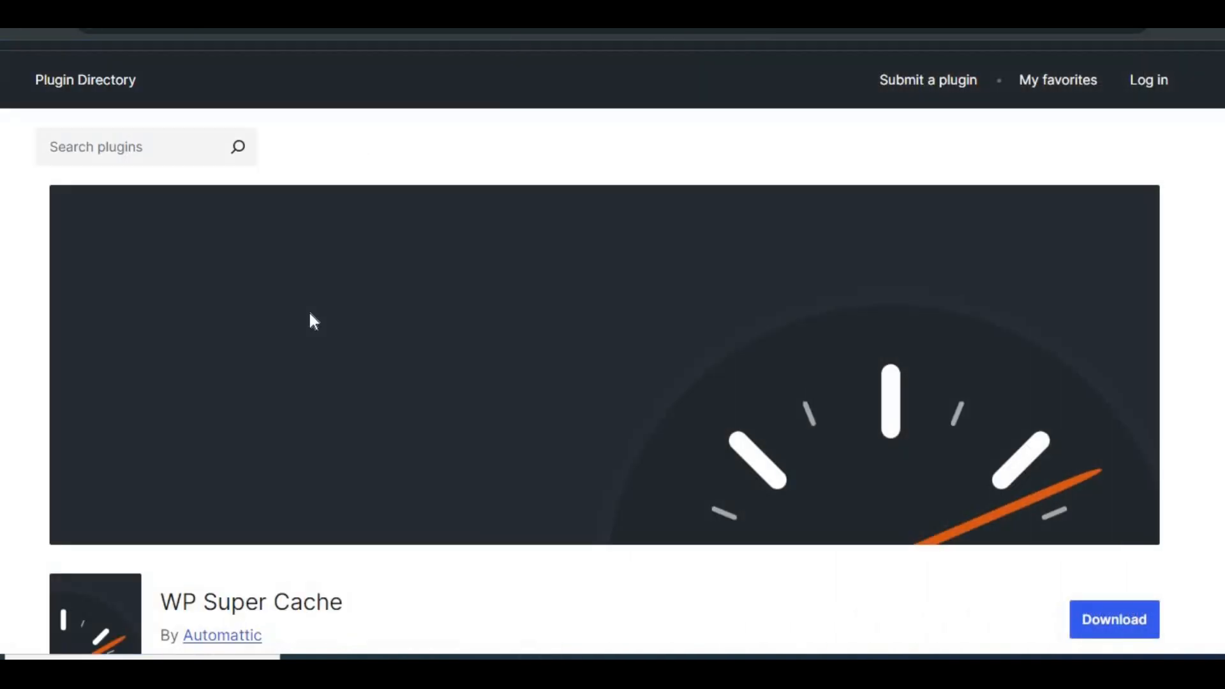
- Look through the WP Super Cache and W3 Total Cache pages in the WordPress plugin directory
{"action": "scroll", "coordinate": [310, 316], "scroll_direction": "down", "scroll_amount": 3}
{"action": "scroll", "coordinate": [311, 315], "scroll_direction": "down", "scroll_amount": 3}
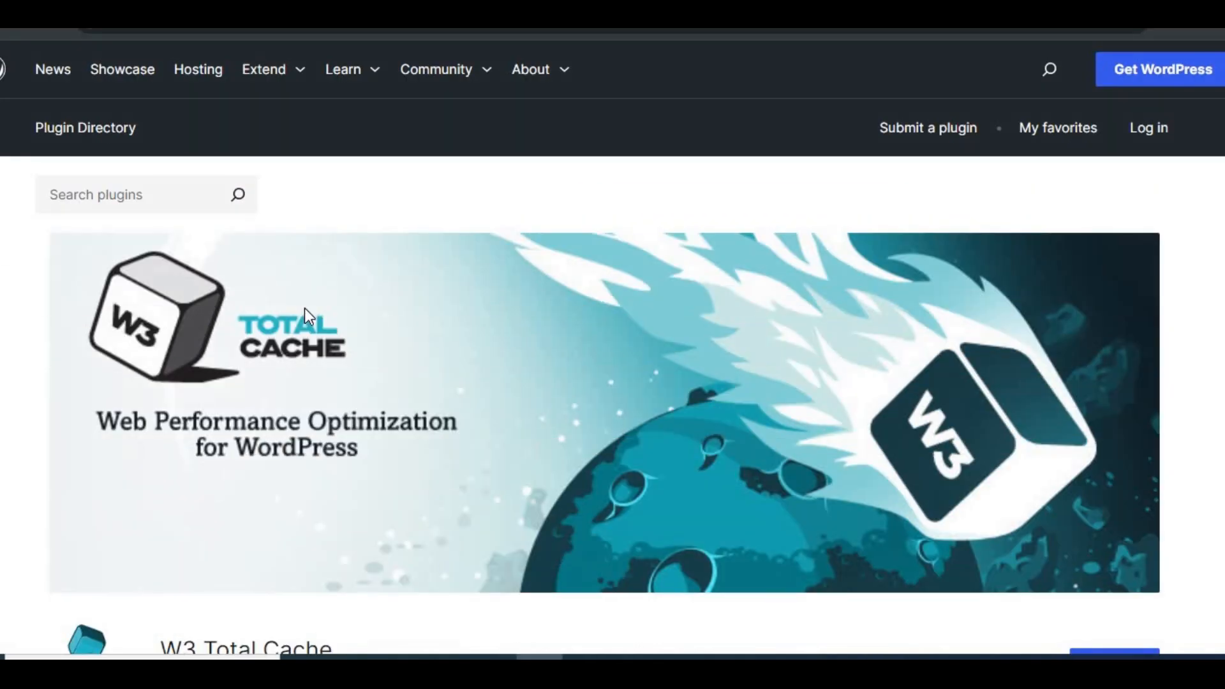
{"action": "scroll", "coordinate": [305, 310], "scroll_direction": "down", "scroll_amount": 7}
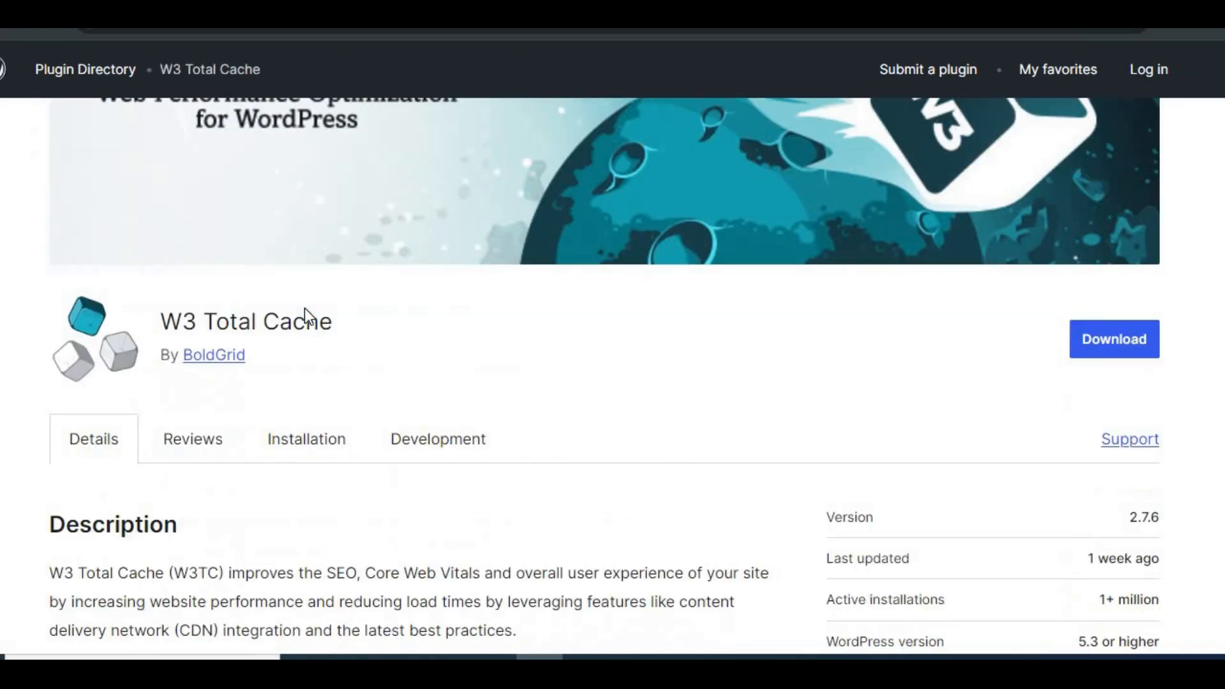
- Read through the installation instructions for the W3 Total Cache plugin, including its recommended cache and minify settings
{"action": "left_click", "coordinate": [316, 279]}
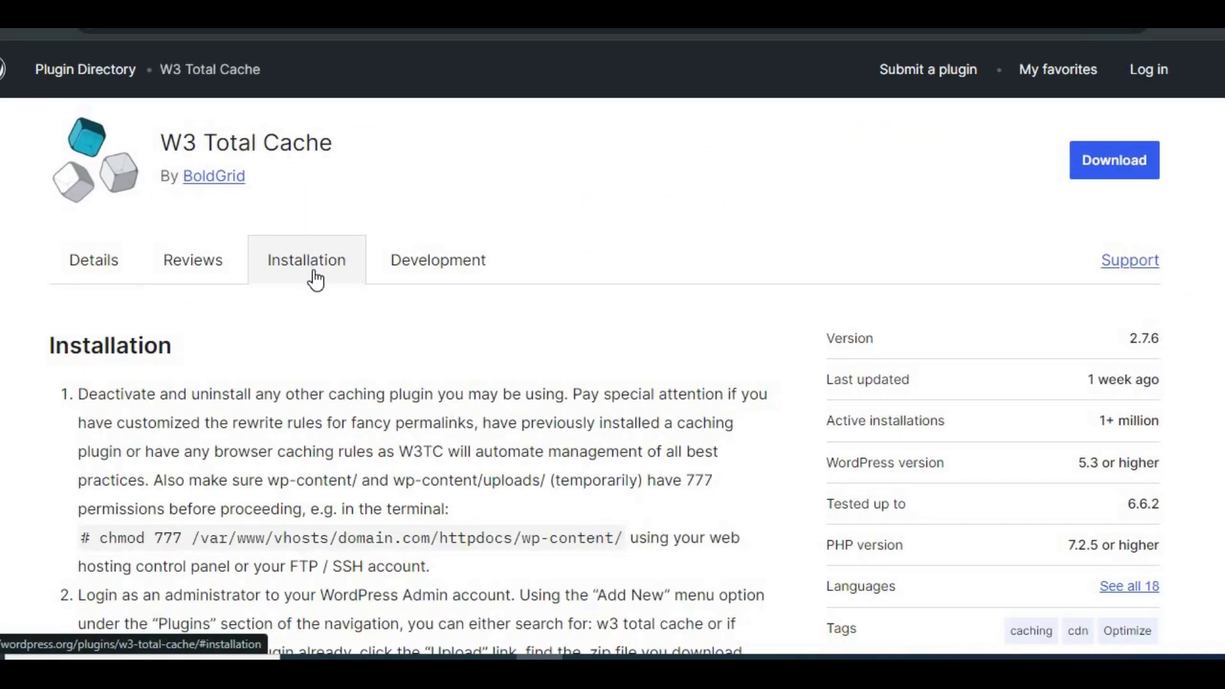
{"action": "scroll", "coordinate": [313, 377], "scroll_direction": "down", "scroll_amount": 12}
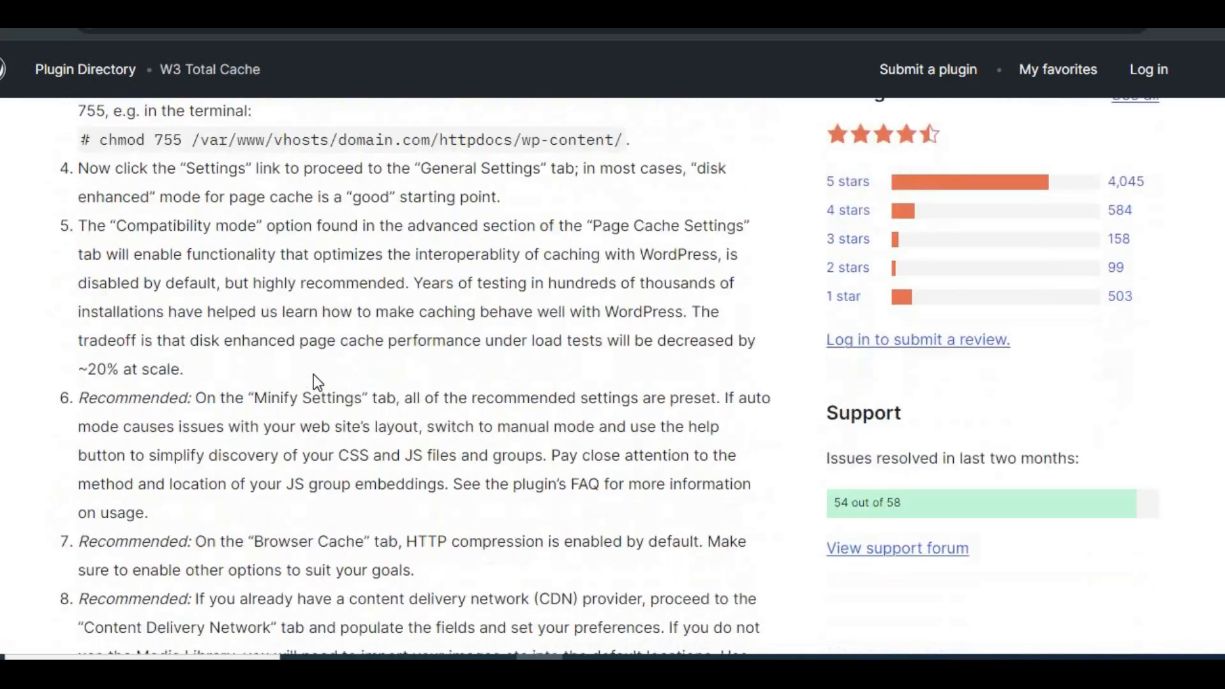
{"action": "scroll", "coordinate": [312, 374], "scroll_direction": "down", "scroll_amount": 4}
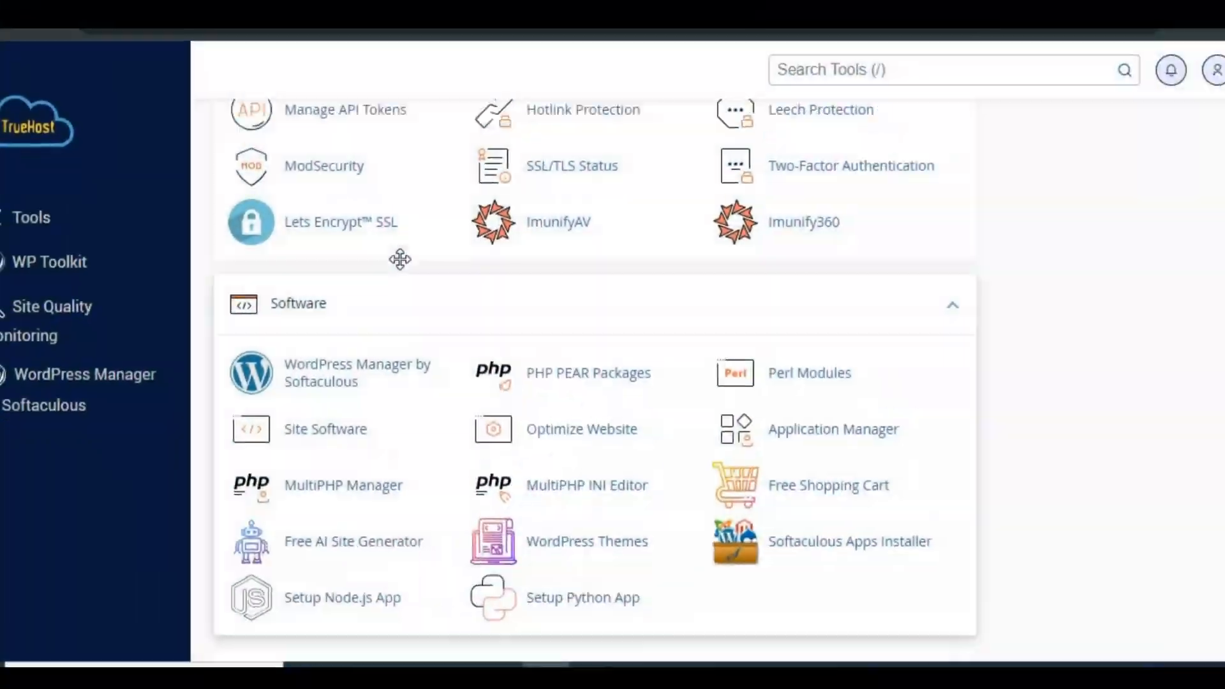
- Switch back to cPanel and review the Disk Usage report by directory, including the blog.truehost.buzz directory
{"action": "scroll", "coordinate": [496, 322], "scroll_direction": "up", "scroll_amount": 15}
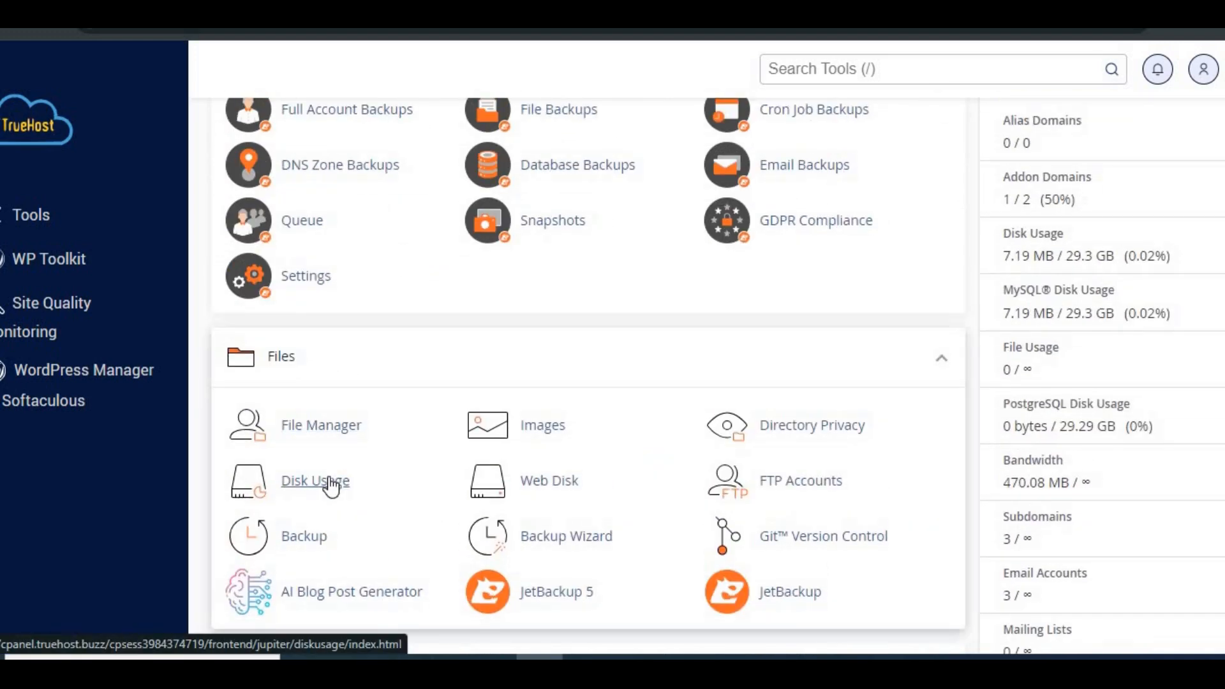
{"action": "left_click", "coordinate": [330, 482]}
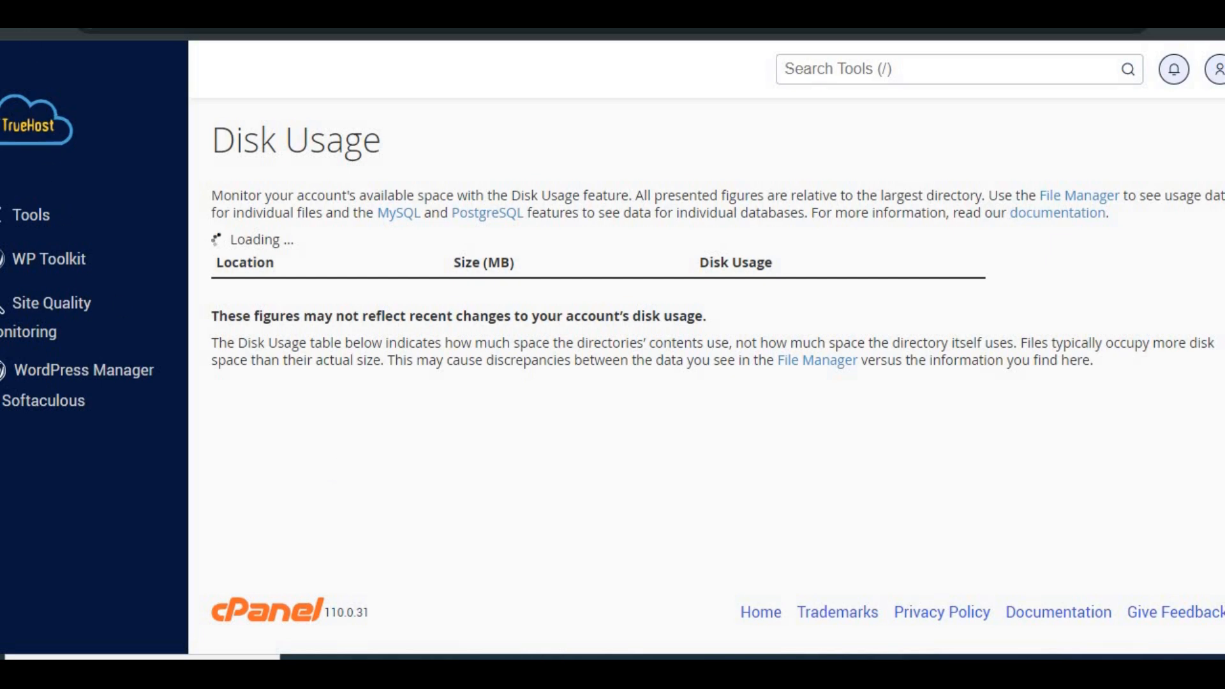
{"action": "scroll", "coordinate": [496, 208], "scroll_direction": "down", "scroll_amount": 5}
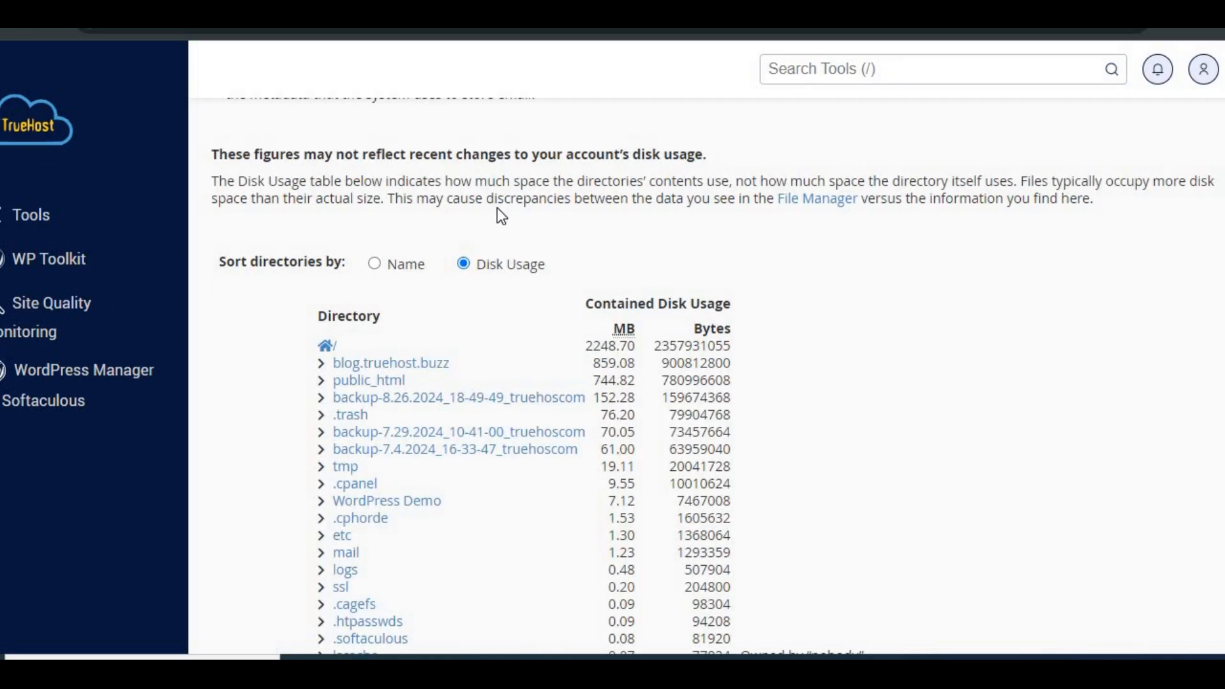
{"action": "left_click", "coordinate": [395, 363]}
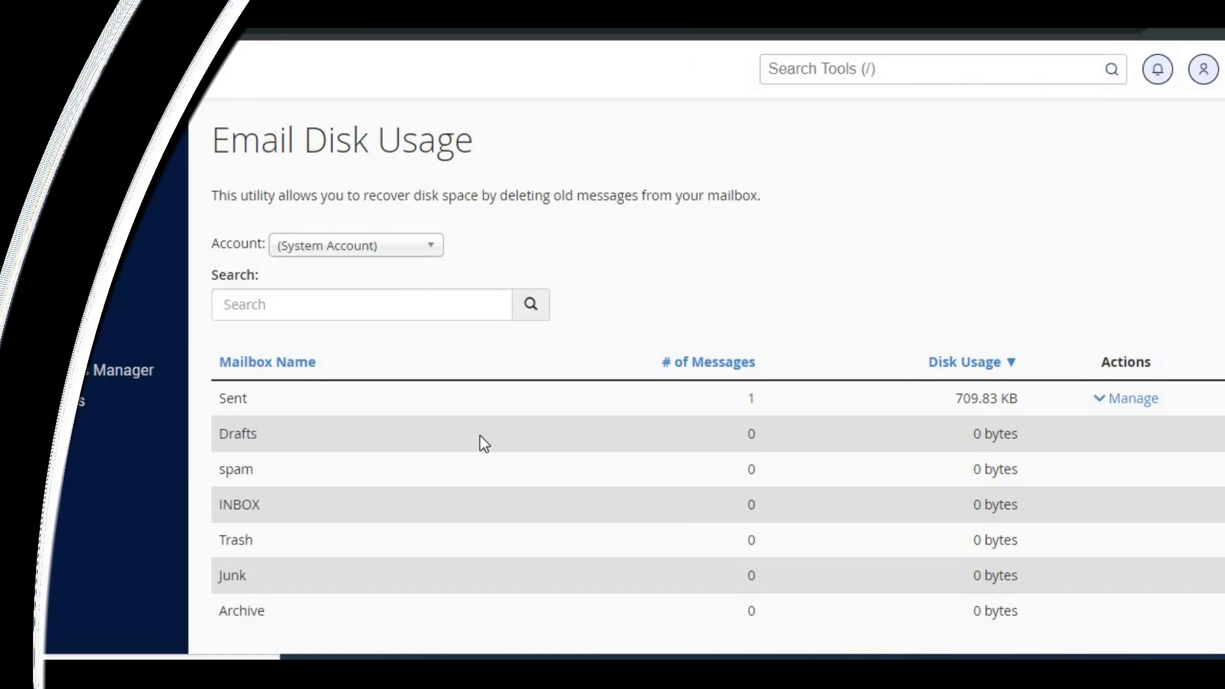
- In Email Disk Usage, permanently delete messages 1 year old or more from the system account's Sent mailbox
{"action": "scroll", "coordinate": [483, 443], "scroll_direction": "down", "scroll_amount": 1}
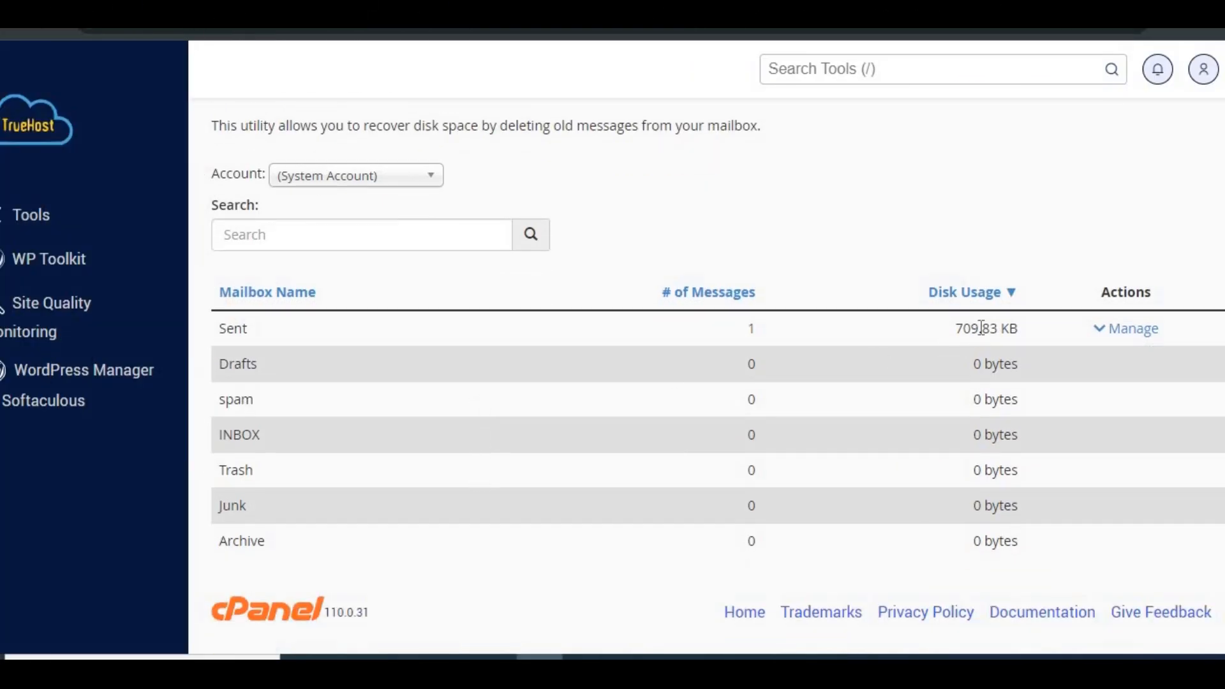
{"action": "left_click", "coordinate": [1128, 331]}
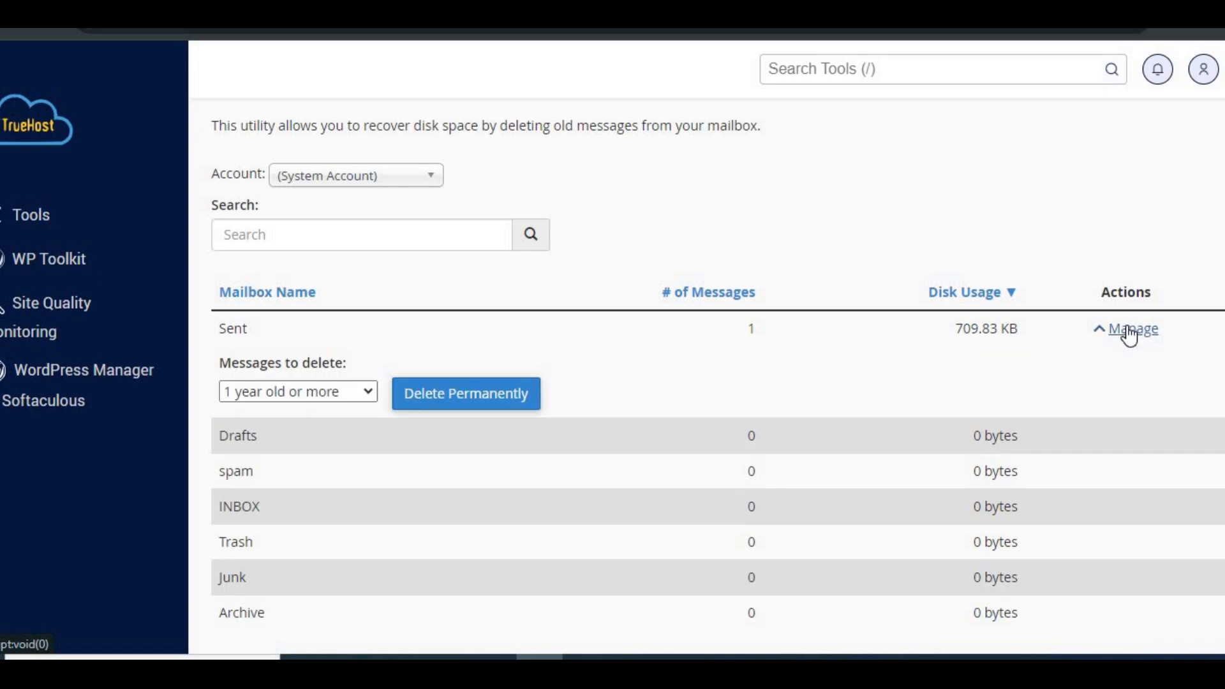
{"action": "left_click", "coordinate": [463, 393]}
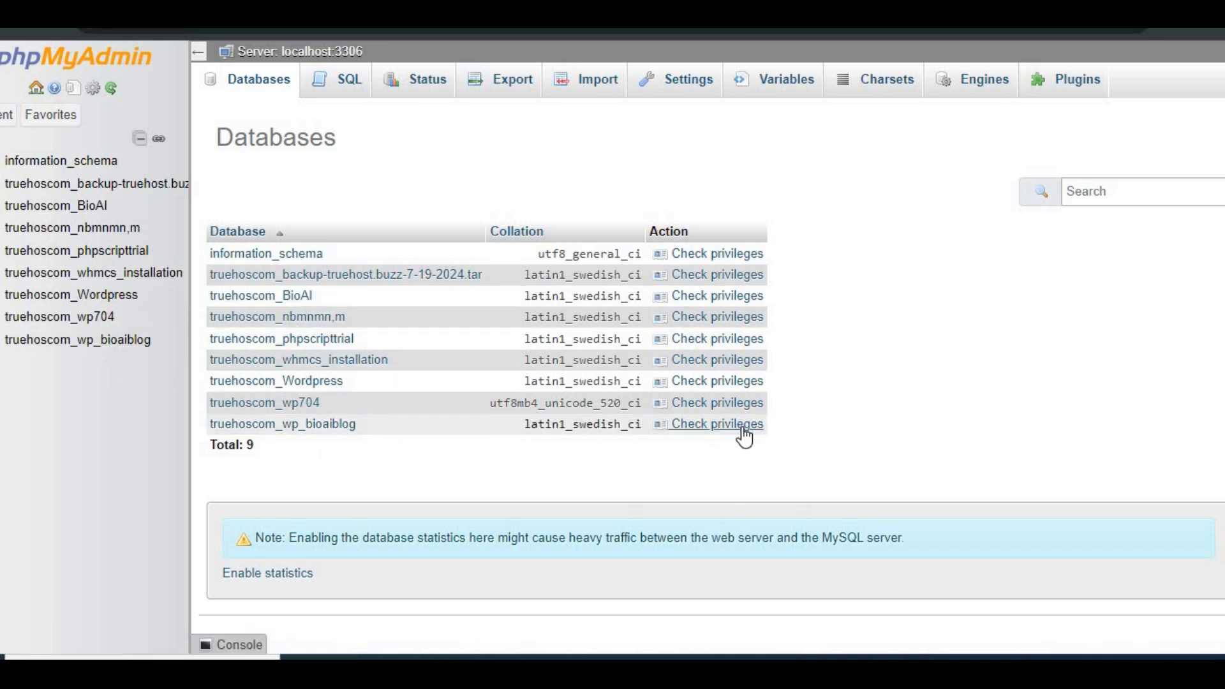
- Check the privileges of the truehoscom_wp_bioaiblog database in phpMyAdmin
{"action": "left_click", "coordinate": [706, 426]}
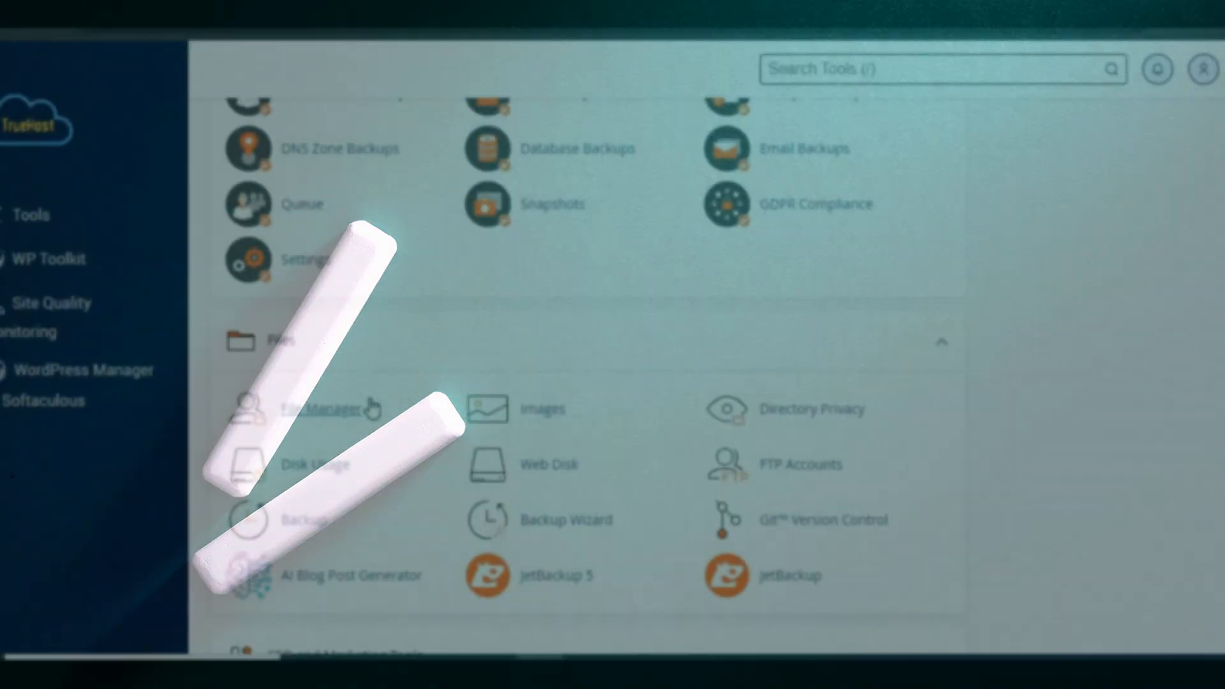
- Open the cPanel Bandwidth report and examine the monthly traffic by service back to June 2024
{"action": "scroll", "coordinate": [369, 404], "scroll_direction": "down", "scroll_amount": 10}
{"action": "left_click", "coordinate": [323, 410]}
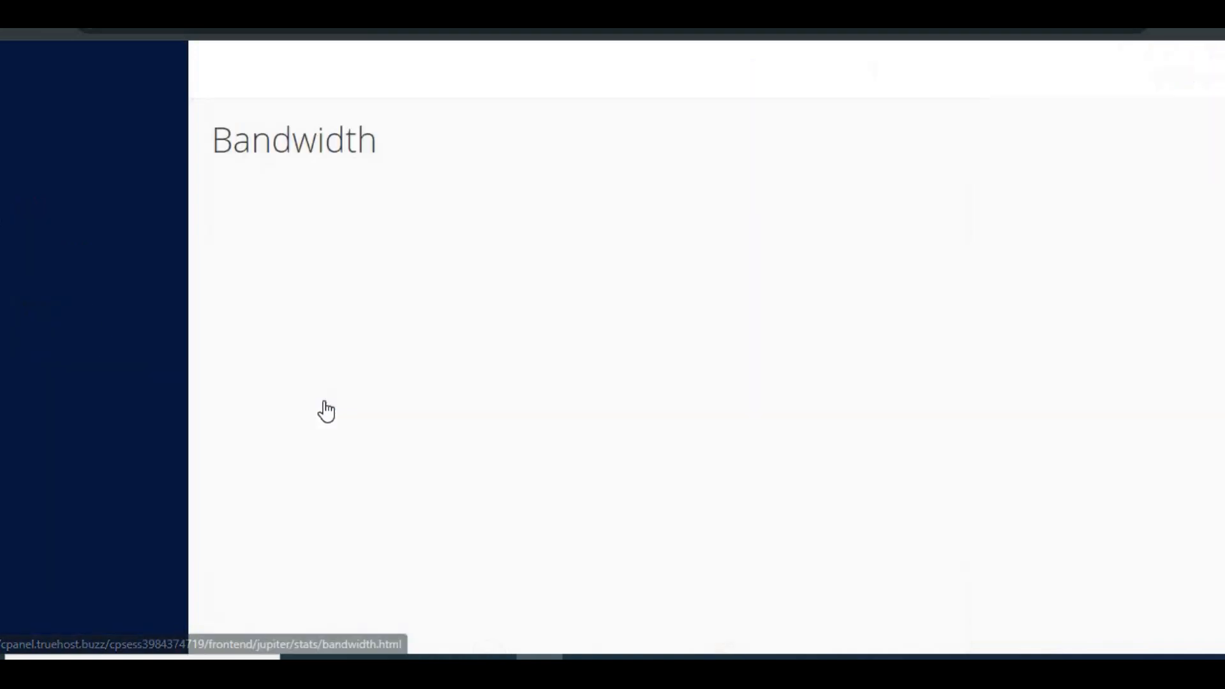
{"action": "scroll", "coordinate": [540, 369], "scroll_direction": "down", "scroll_amount": 20}
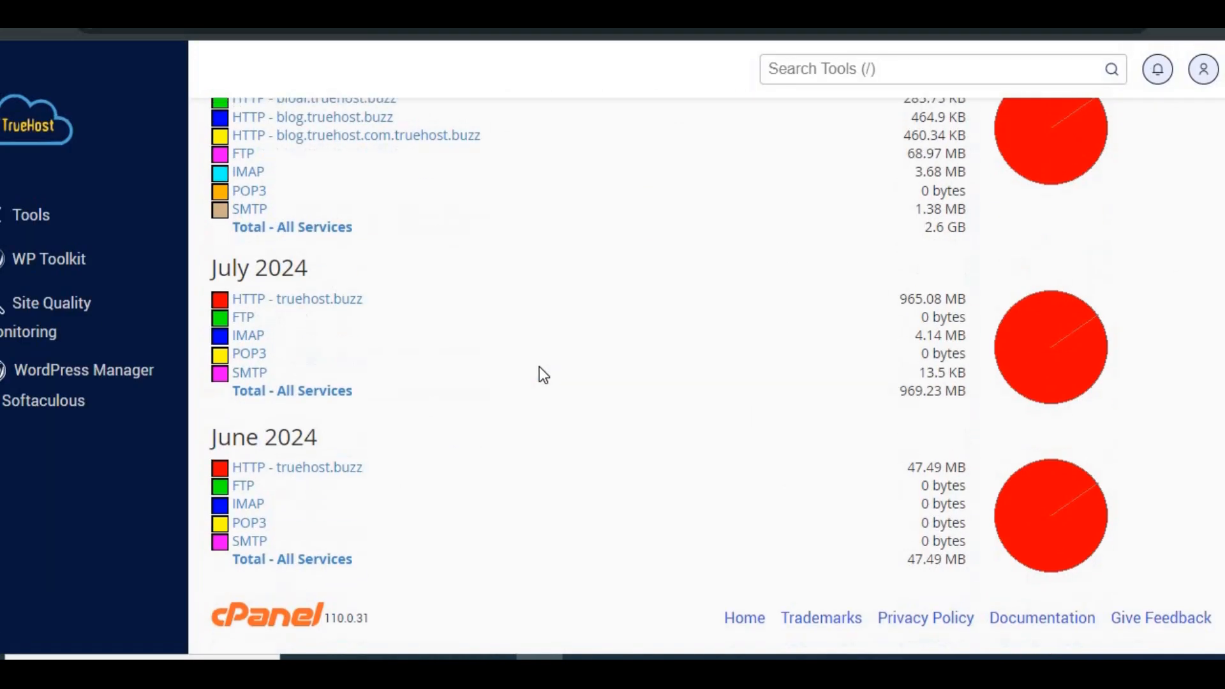
{"action": "scroll", "coordinate": [538, 375], "scroll_direction": "down", "scroll_amount": 2}
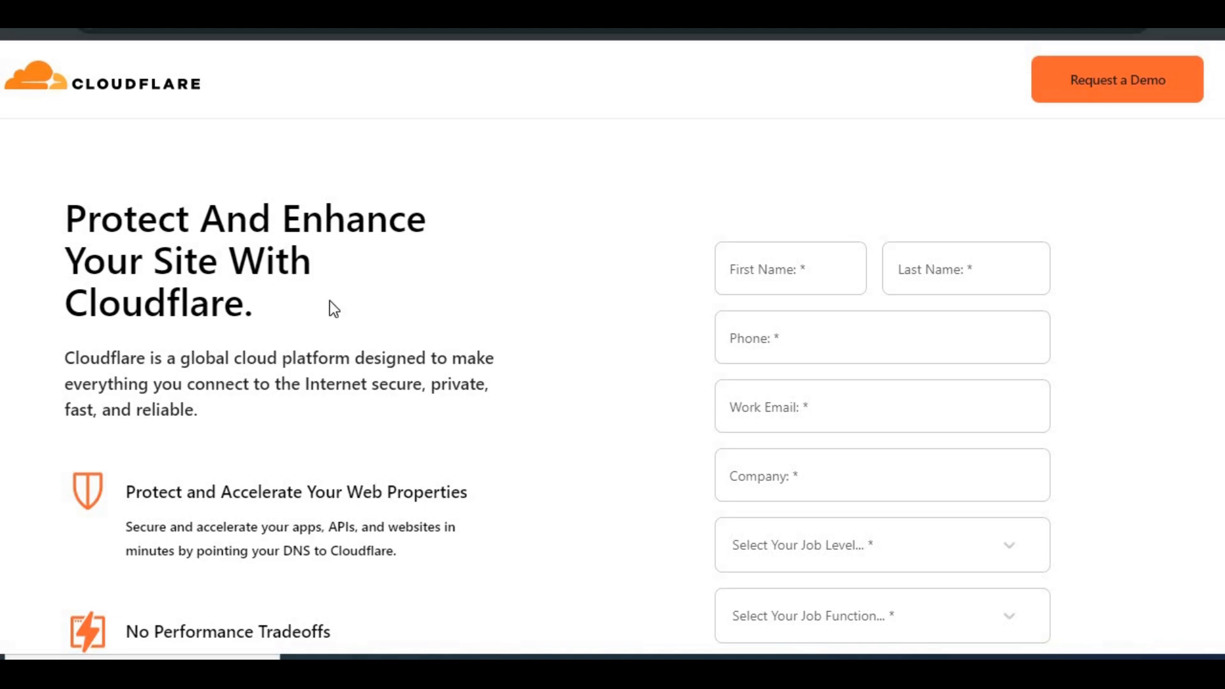
- Look through the Cloudflare page for its site protection, performance and global network information
{"action": "scroll", "coordinate": [332, 303], "scroll_direction": "down", "scroll_amount": 5}
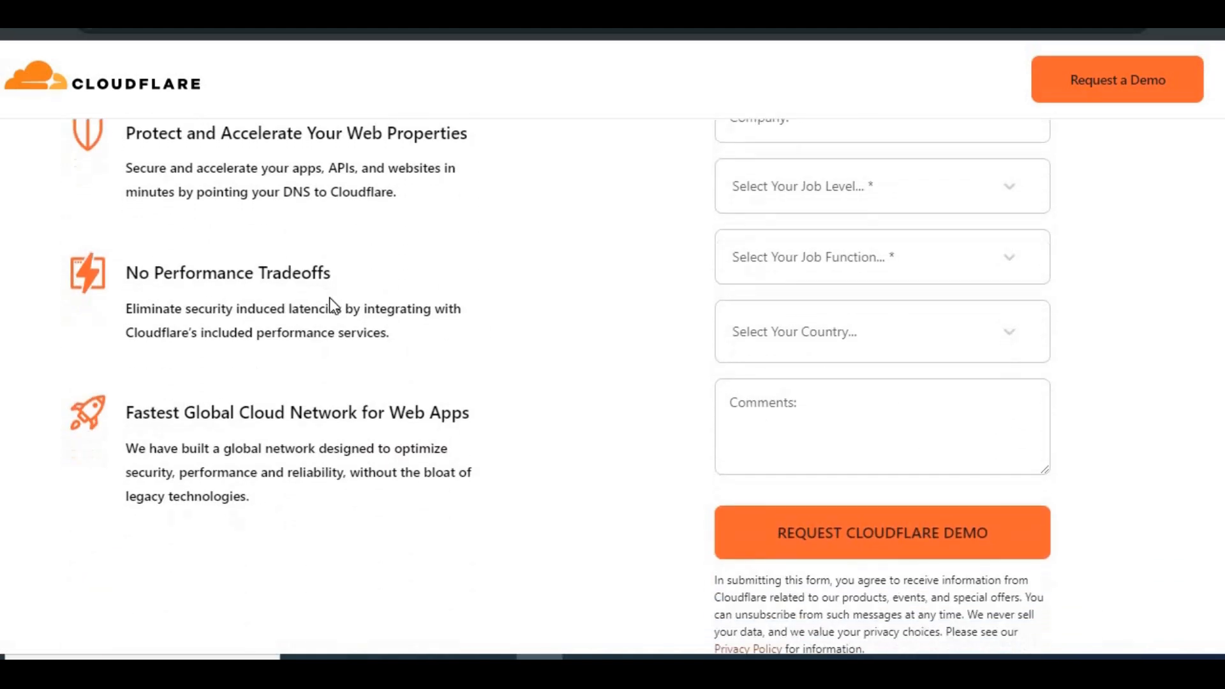
{"action": "scroll", "coordinate": [329, 297], "scroll_direction": "down", "scroll_amount": 10}
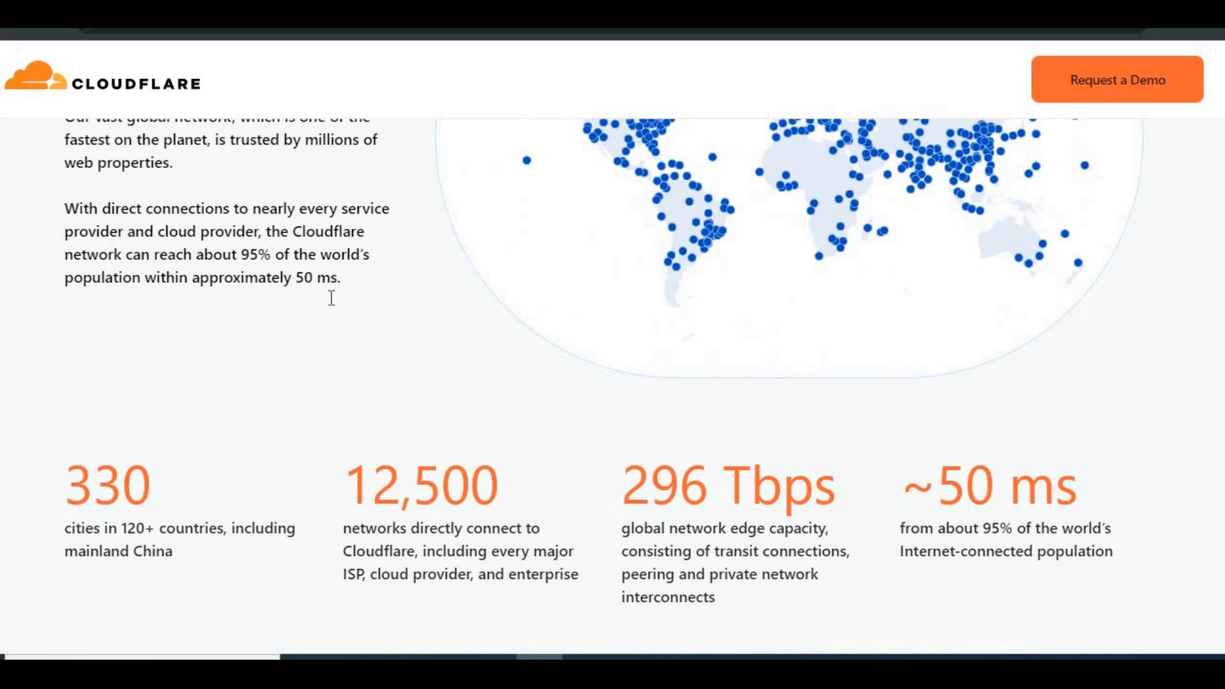
{"action": "scroll", "coordinate": [332, 298], "scroll_direction": "down", "scroll_amount": 4}
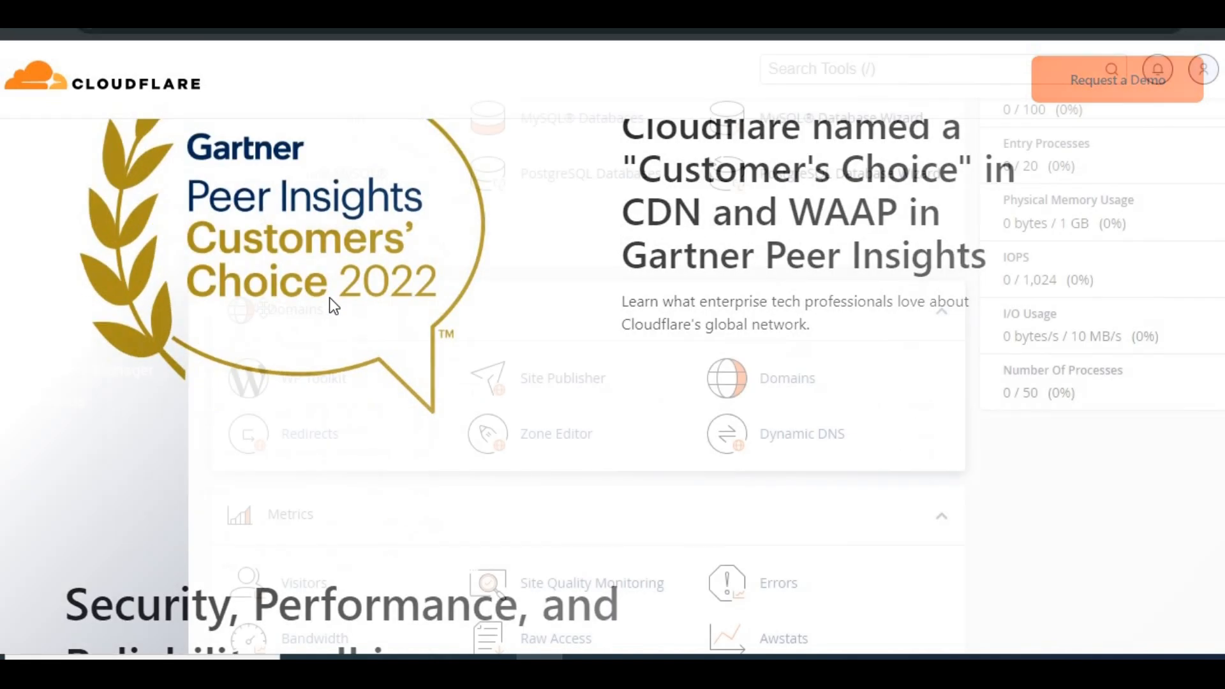
- Switch back to cPanel and enable Hotlink Protection for the account's websites
{"action": "scroll", "coordinate": [465, 380], "scroll_direction": "down", "scroll_amount": 4}
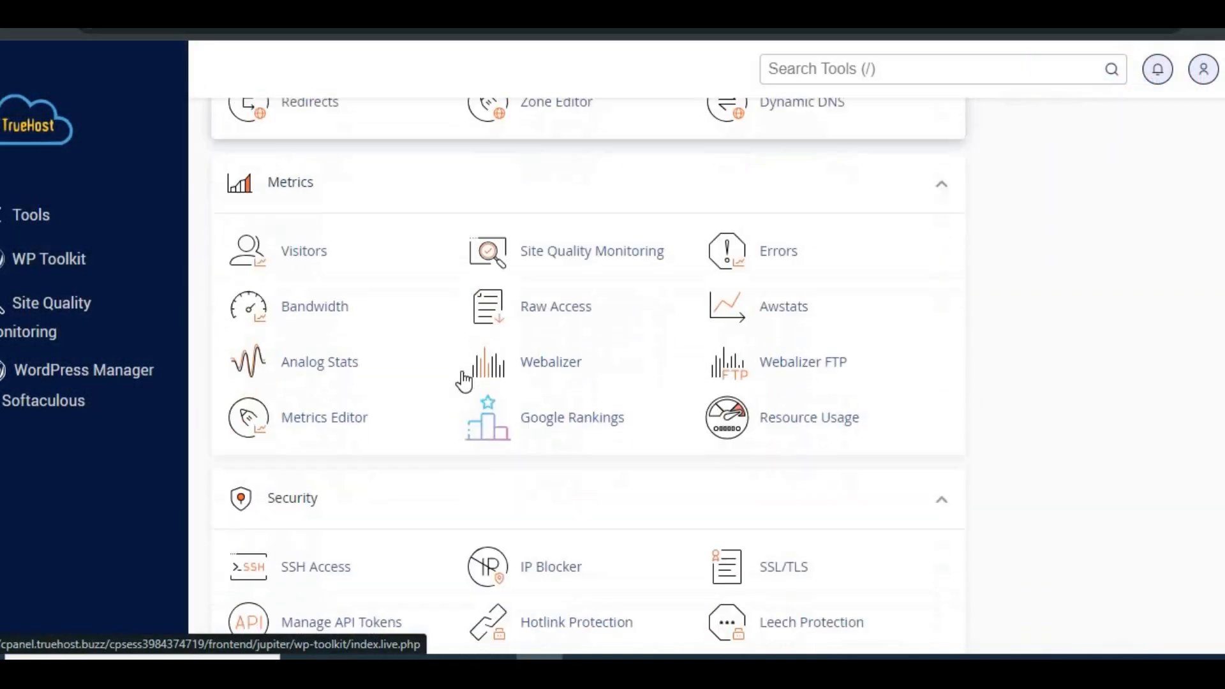
{"action": "scroll", "coordinate": [464, 381], "scroll_direction": "down", "scroll_amount": 3}
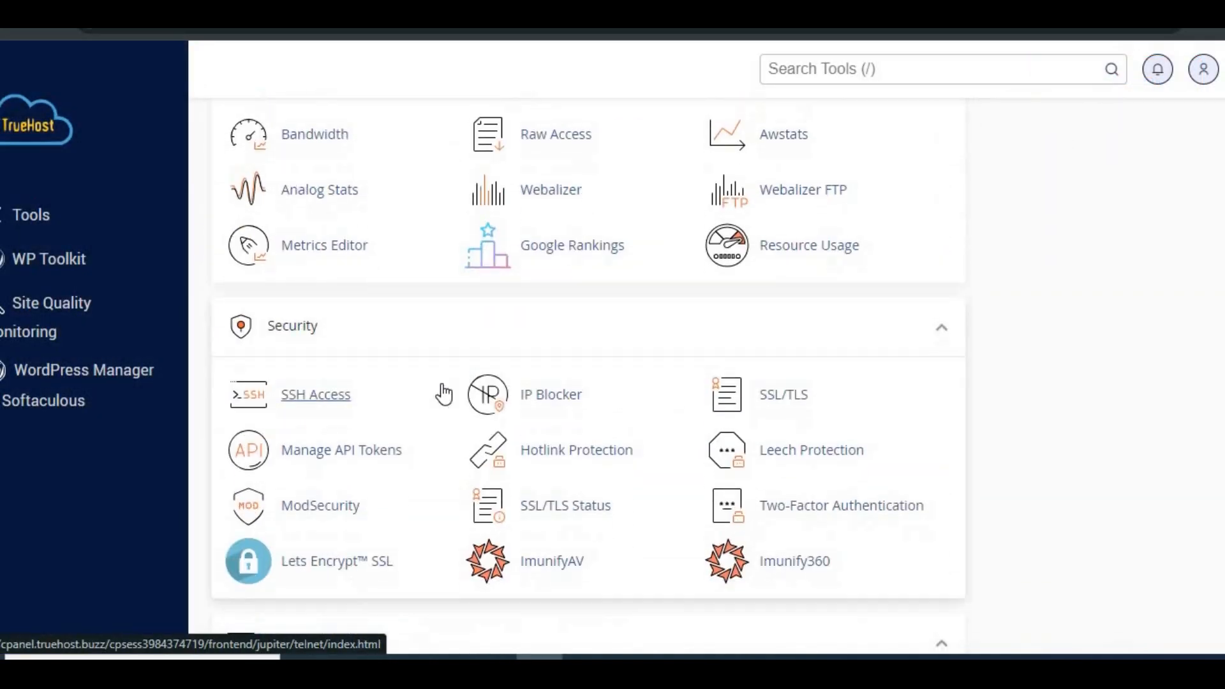
{"action": "left_click", "coordinate": [543, 450]}
{"action": "scroll", "coordinate": [544, 456], "scroll_direction": "down", "scroll_amount": 2}
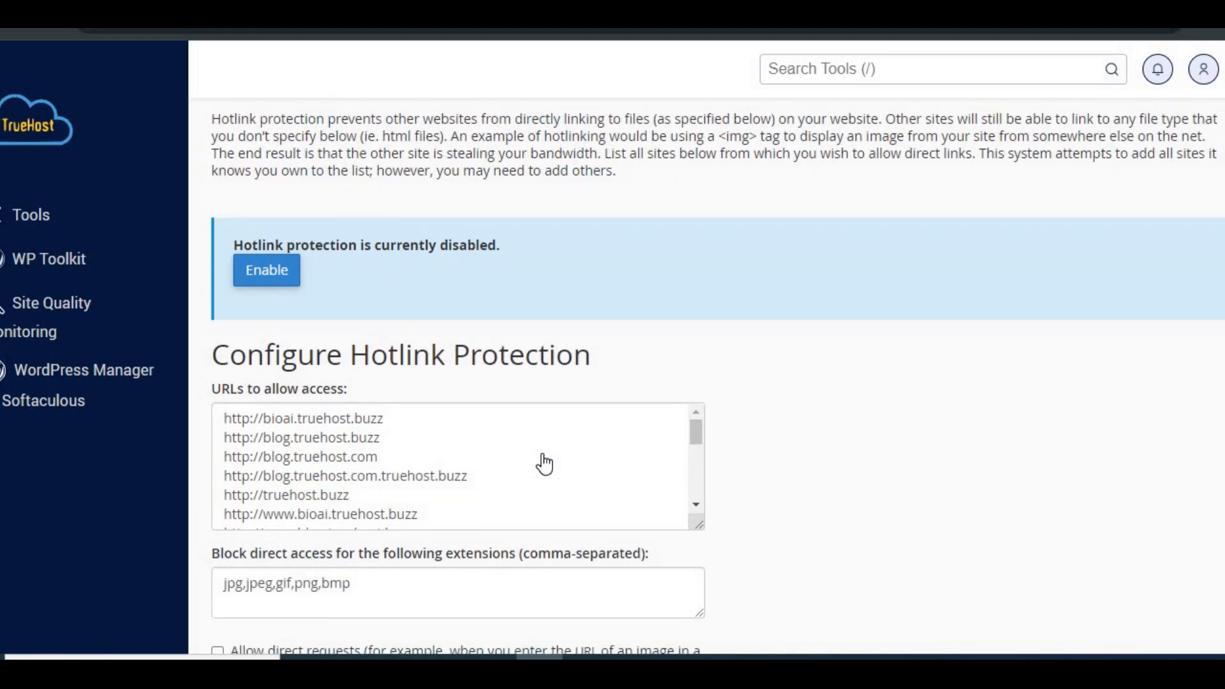
{"action": "left_click", "coordinate": [267, 271]}
{"action": "scroll", "coordinate": [515, 431], "scroll_direction": "down", "scroll_amount": 4}
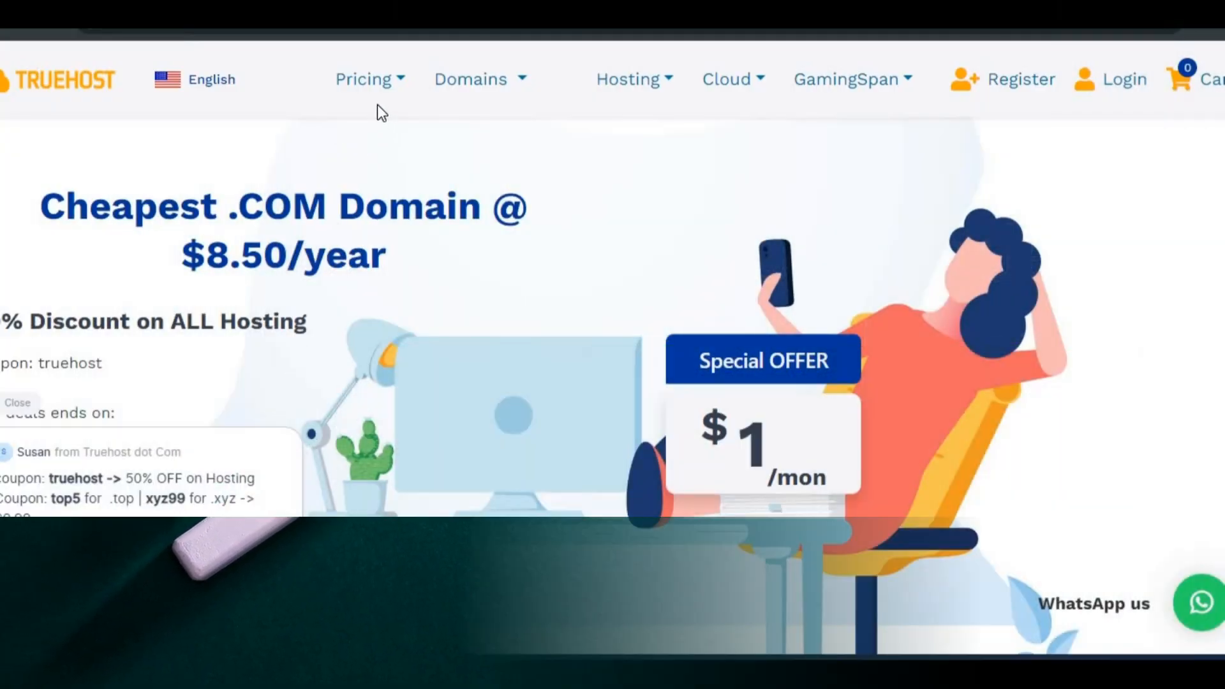
- Switch to the Truehost website and browse its VPS and cloud server plans, comparing Tcloud prices and resources
{"action": "left_click", "coordinate": [396, 83]}
{"action": "left_click", "coordinate": [317, 262]}
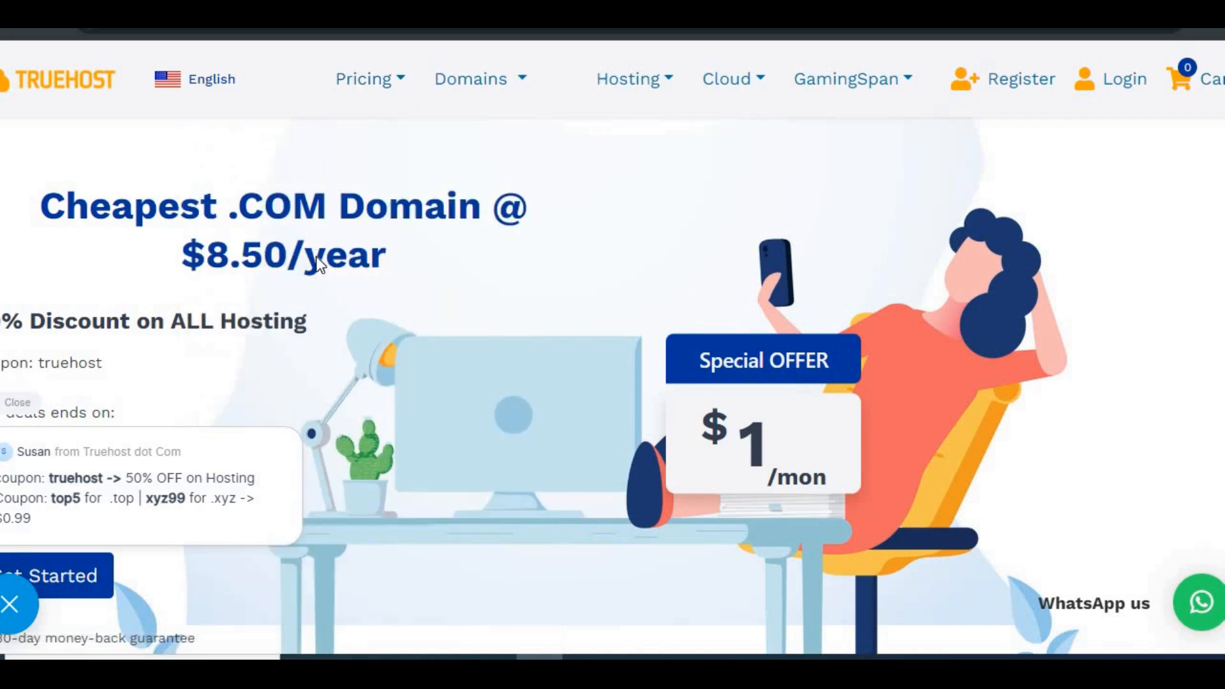
{"action": "scroll", "coordinate": [465, 305], "scroll_direction": "down", "scroll_amount": 8}
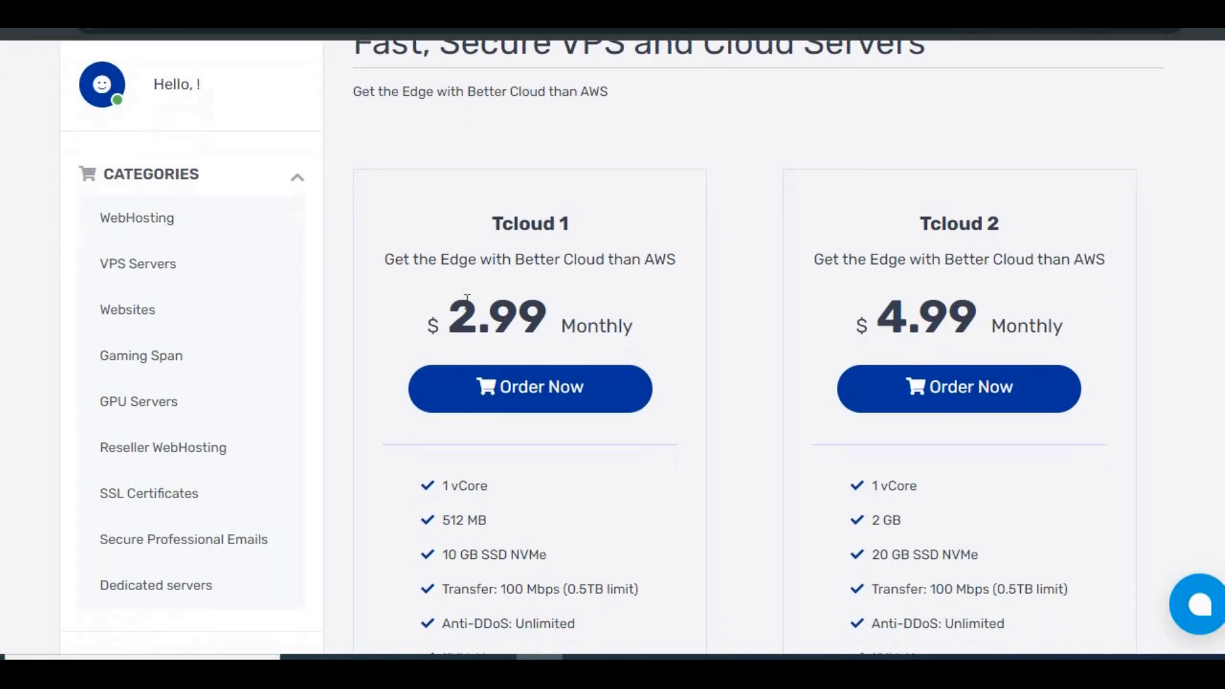
{"action": "scroll", "coordinate": [466, 302], "scroll_direction": "down", "scroll_amount": 20}
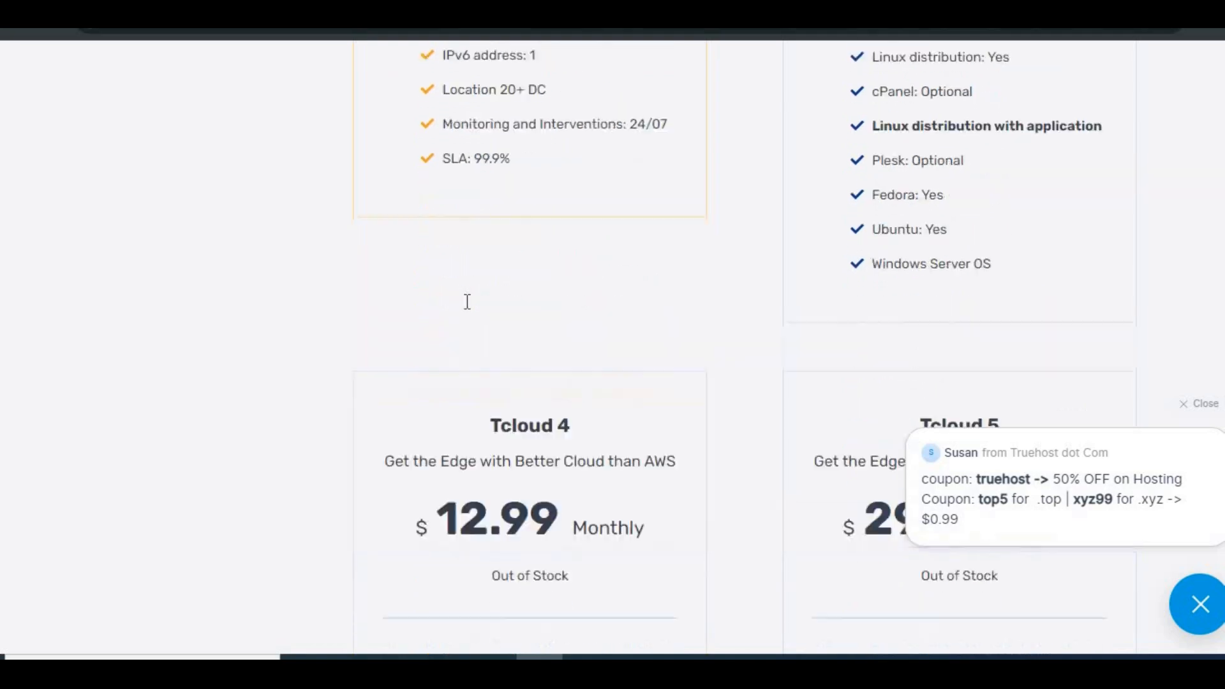
{"action": "scroll", "coordinate": [467, 301], "scroll_direction": "up", "scroll_amount": 1}
{"action": "scroll", "coordinate": [467, 301], "scroll_direction": "down", "scroll_amount": 15}
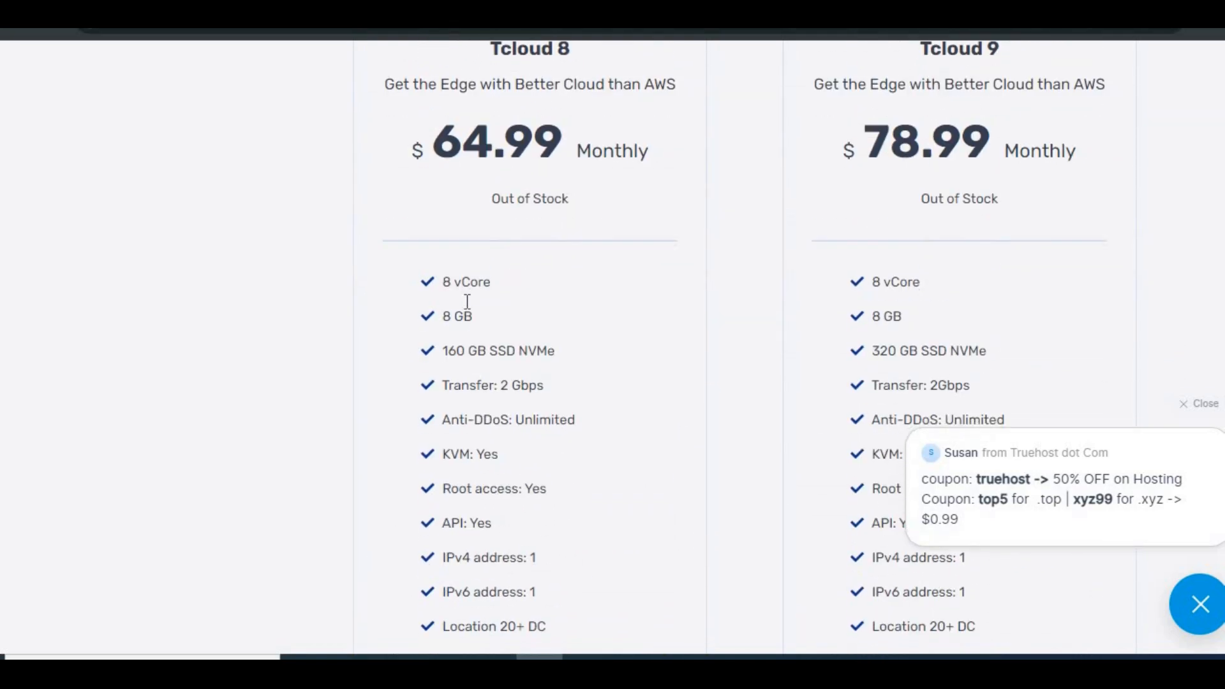
{"action": "scroll", "coordinate": [467, 302], "scroll_direction": "down", "scroll_amount": 20}
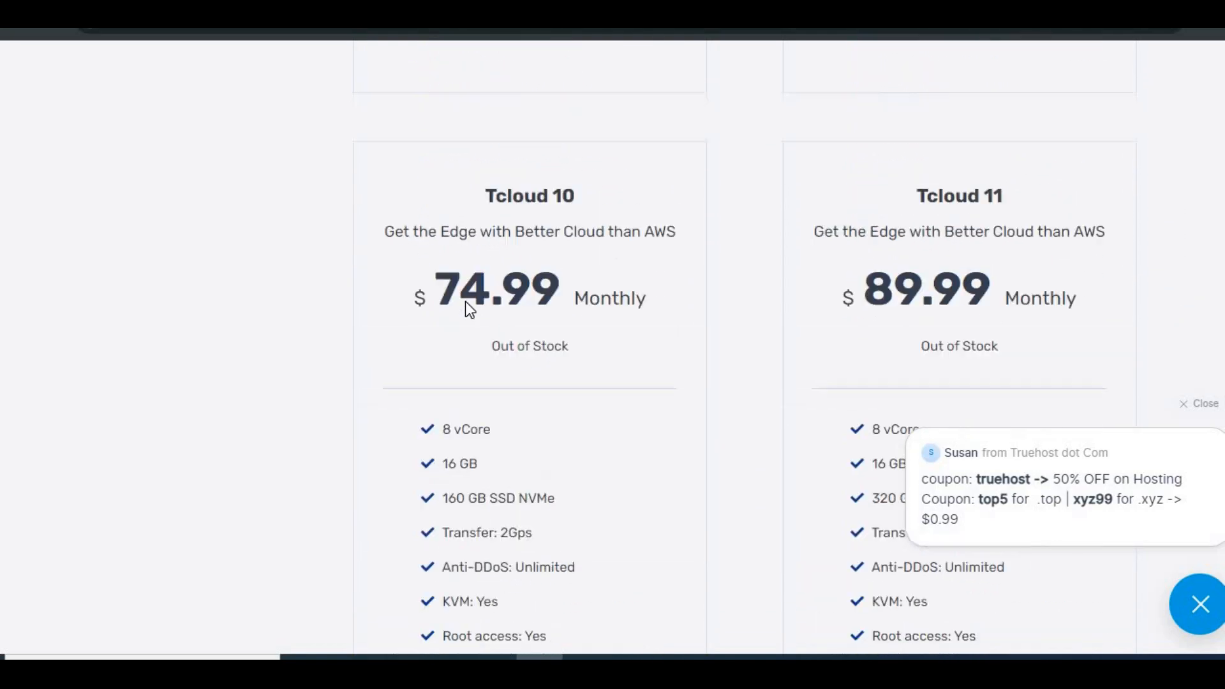